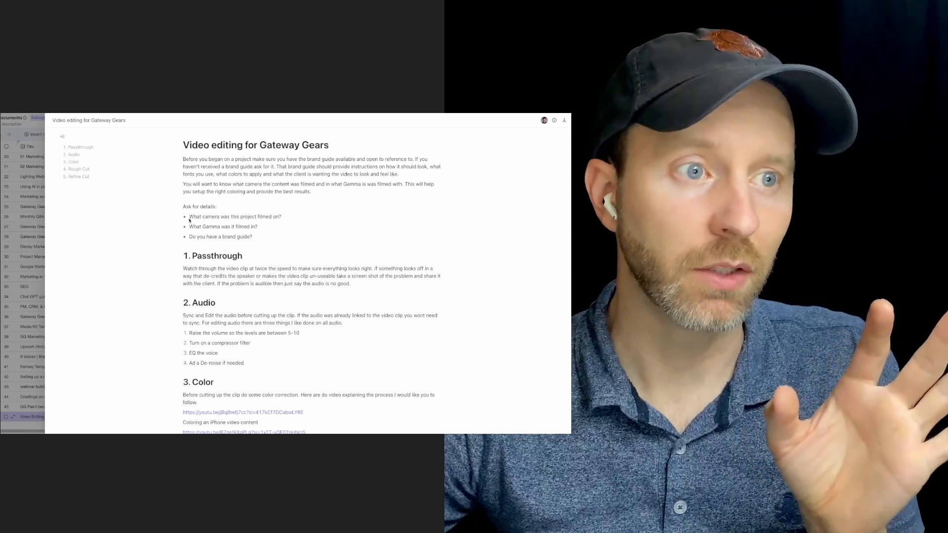
Step: Review the video editing guide's questions to ask, Passthrough instructions and Audio instructions, including the 5-10 volume level range
drag(190, 217, 264, 248)
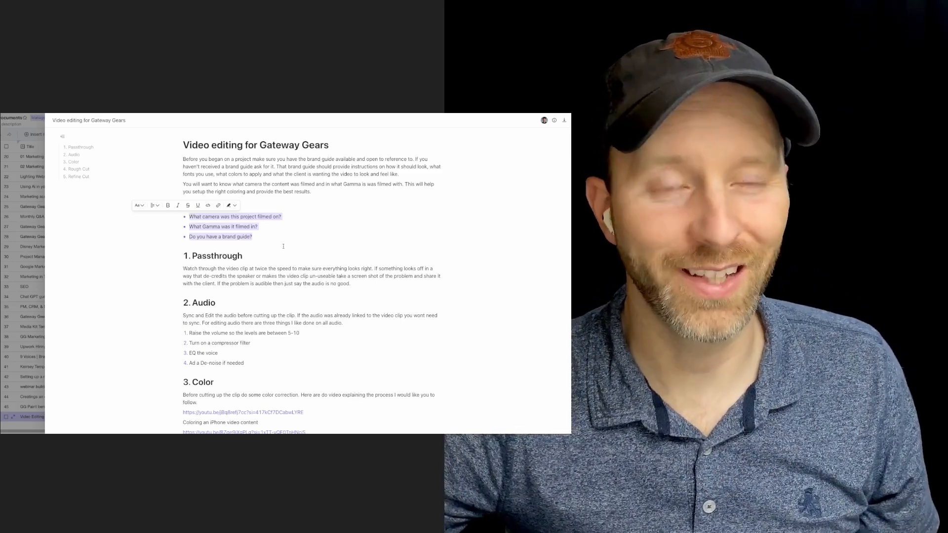
click(250, 237)
drag(250, 237, 189, 237)
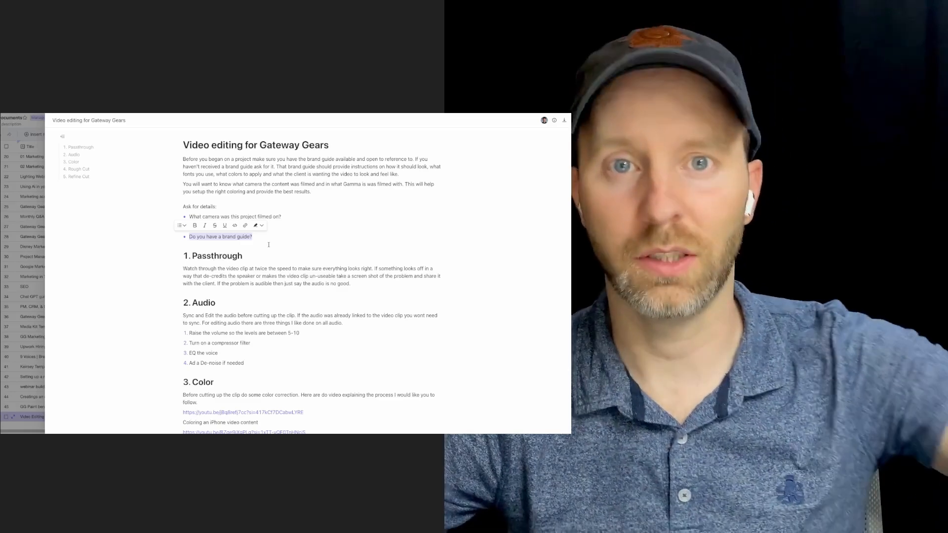
drag(269, 244, 190, 215)
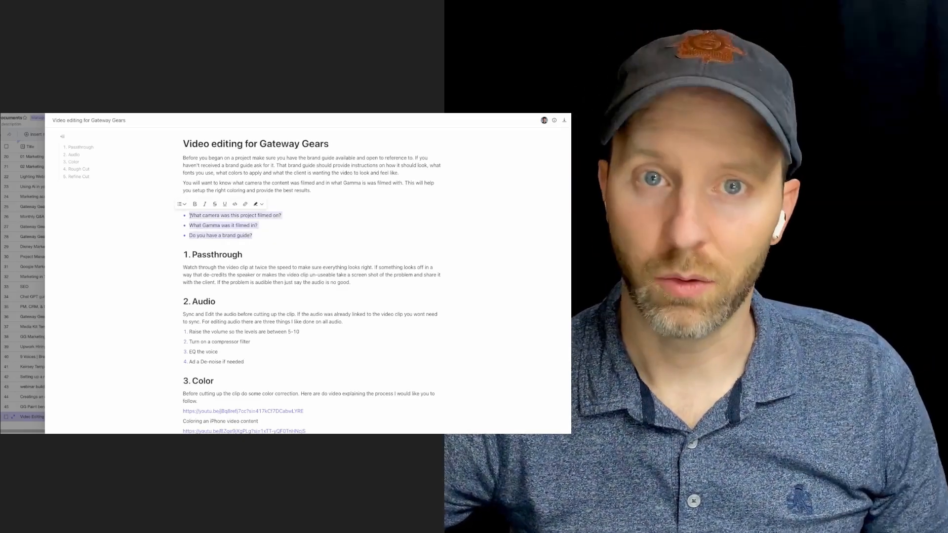
drag(192, 255, 351, 283)
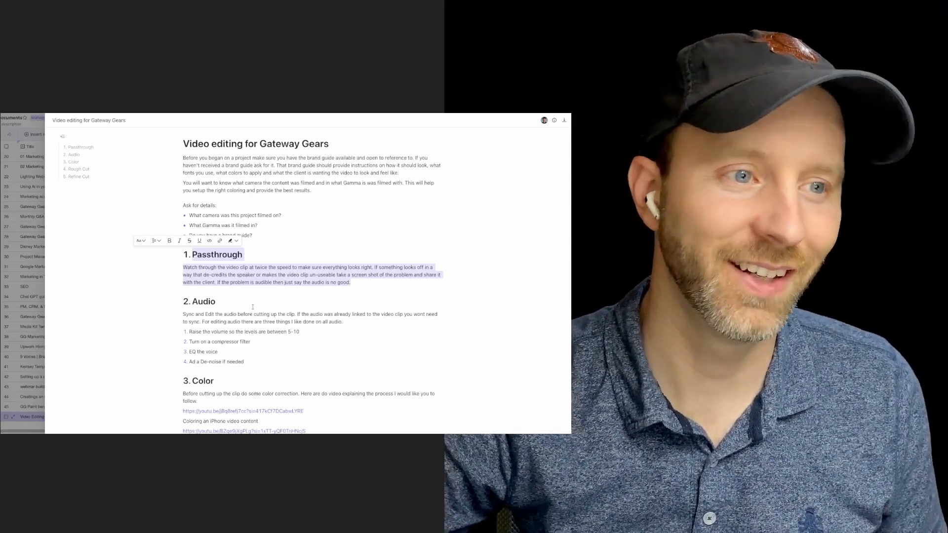
drag(184, 313, 349, 327)
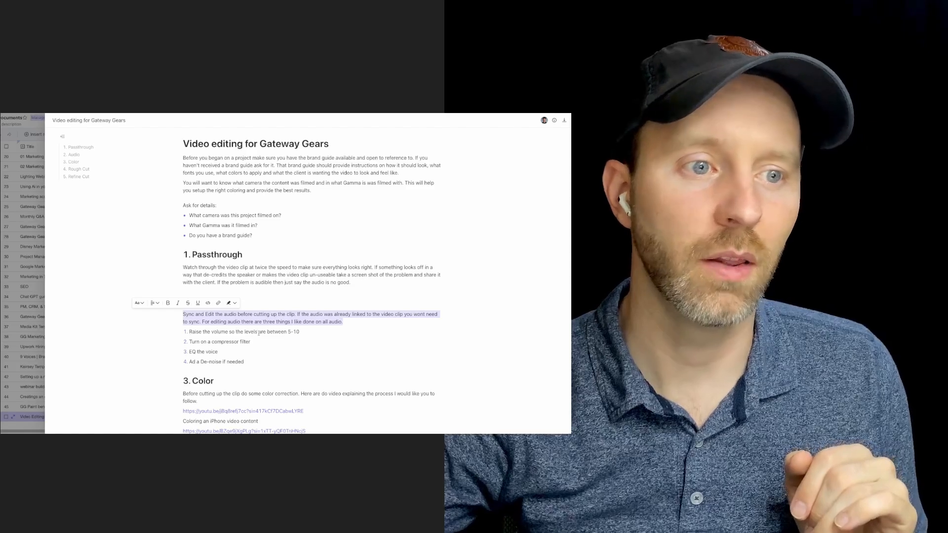
drag(281, 331, 305, 333)
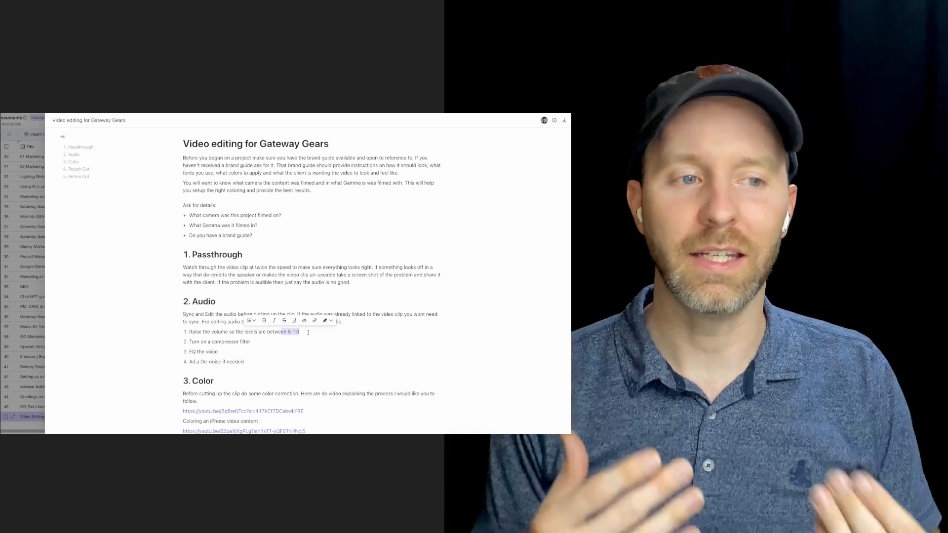
Step: Review the guide's Color section, including the color correction paragraph and both tutorial video links
scroll(211, 369, down, 1)
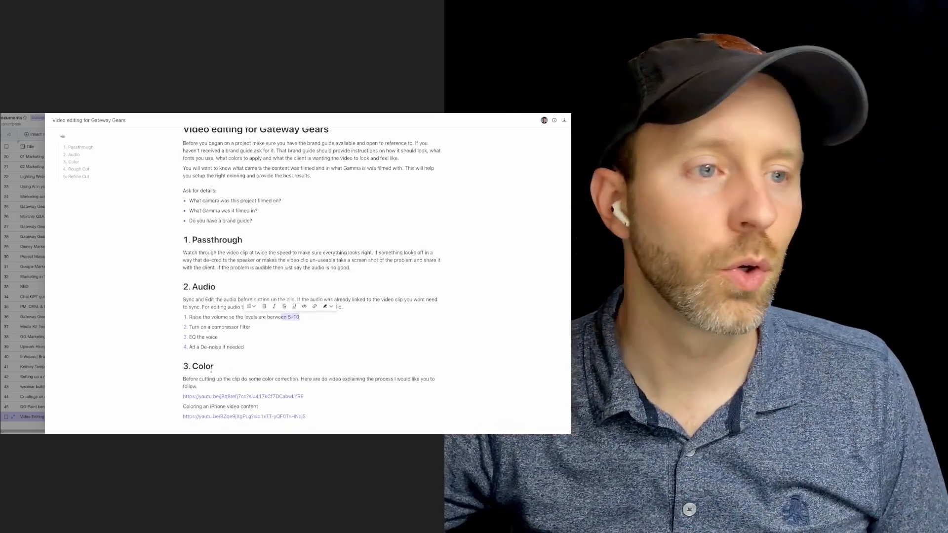
scroll(211, 369, down, 3)
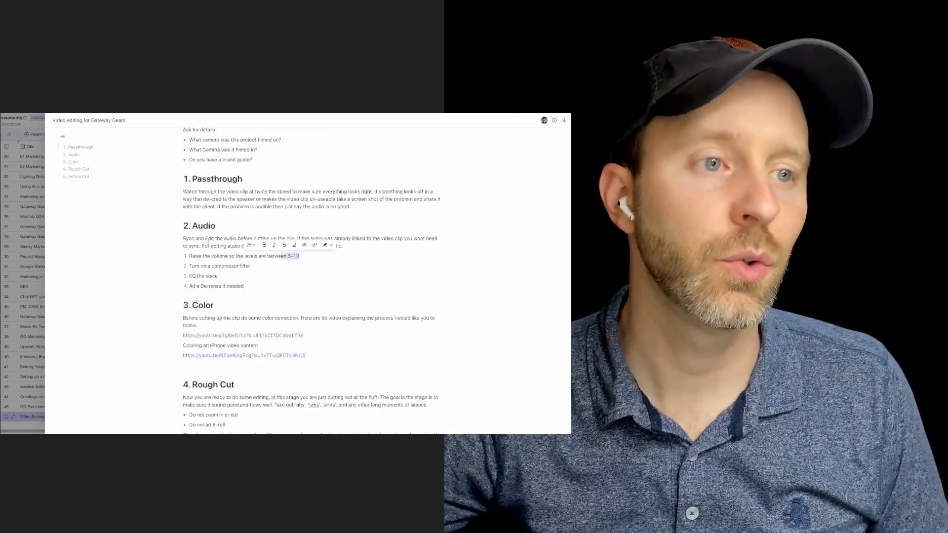
scroll(176, 290, down, 2)
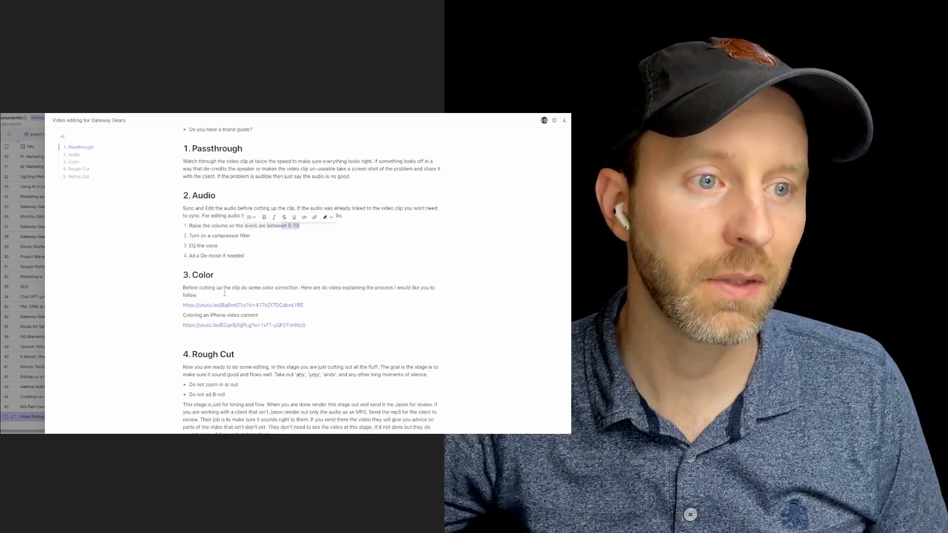
triple_click(179, 290)
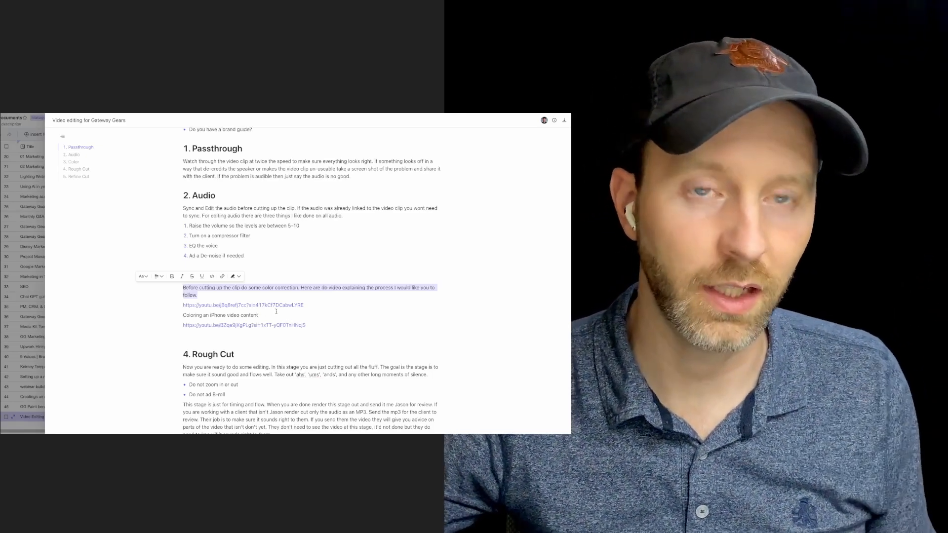
drag(302, 306, 177, 310)
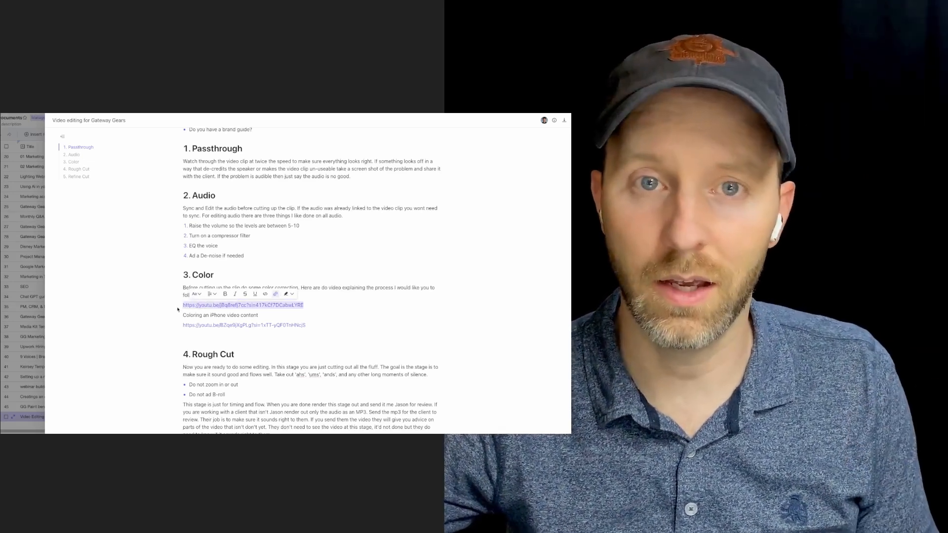
drag(306, 325, 181, 327)
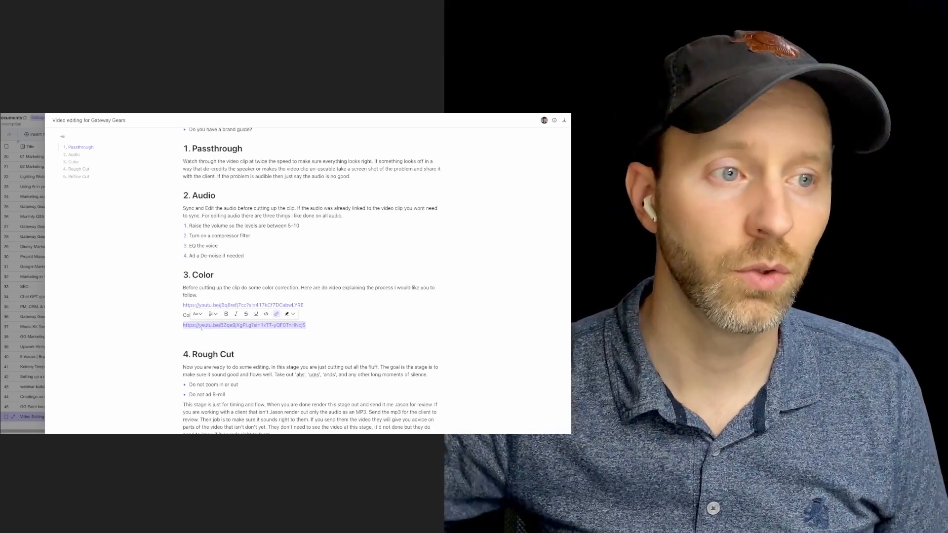
Step: Review the guide's Rough Cut instructions and continue through the document toward the Refine Cut section
scroll(185, 285, down, 3)
drag(184, 286, 283, 360)
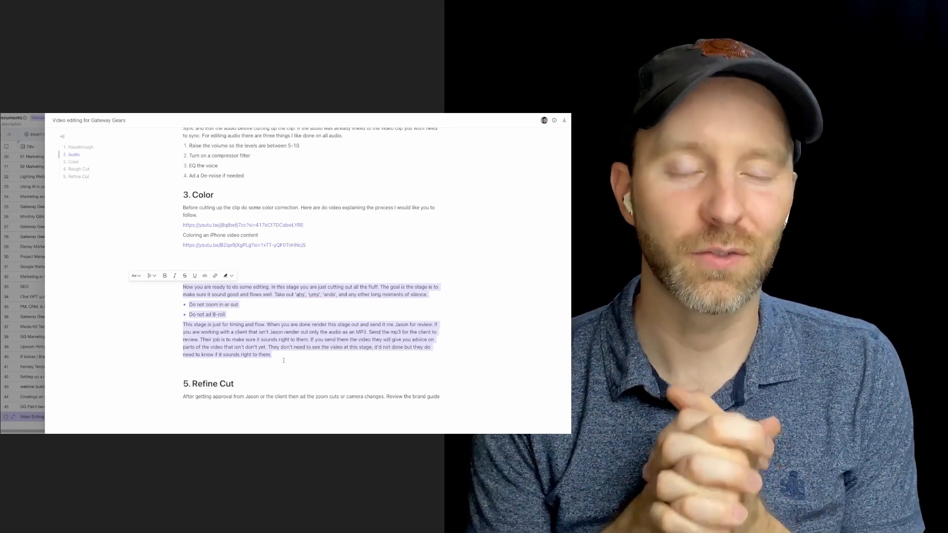
click(251, 277)
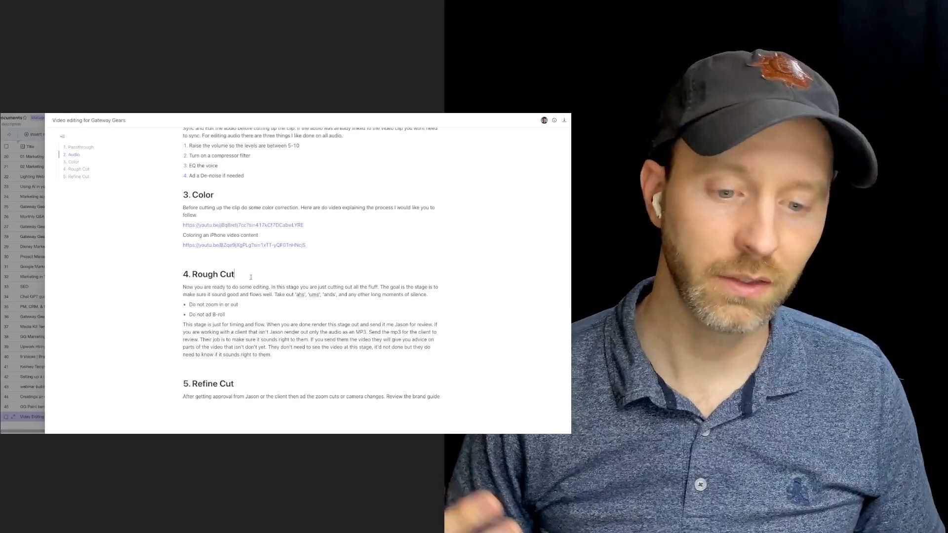
scroll(258, 352, down, 2)
scroll(257, 340, down, 3)
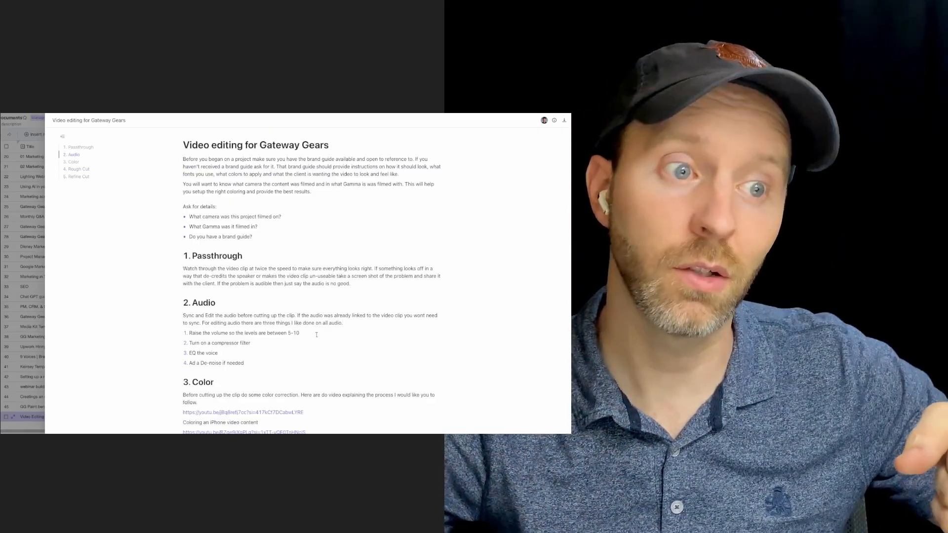
scroll(247, 297, down, 6)
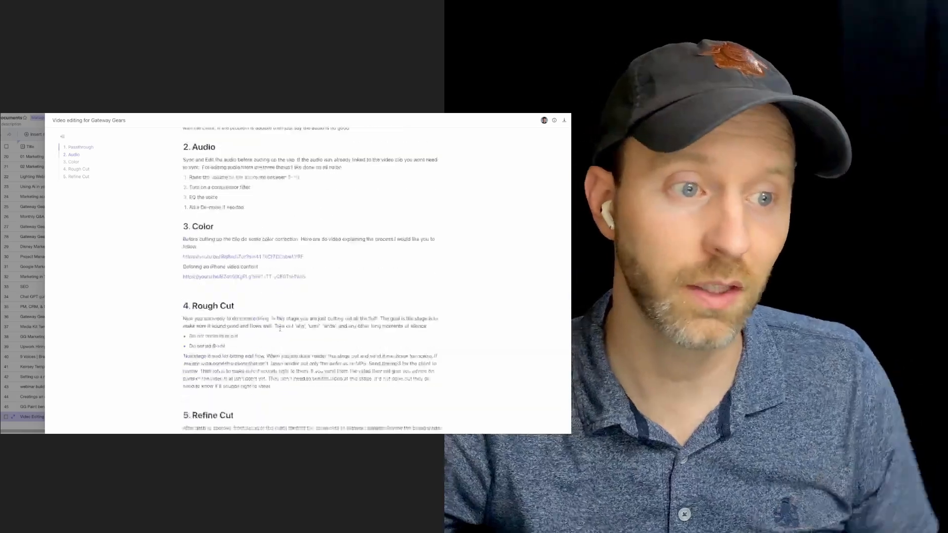
drag(206, 281, 318, 298)
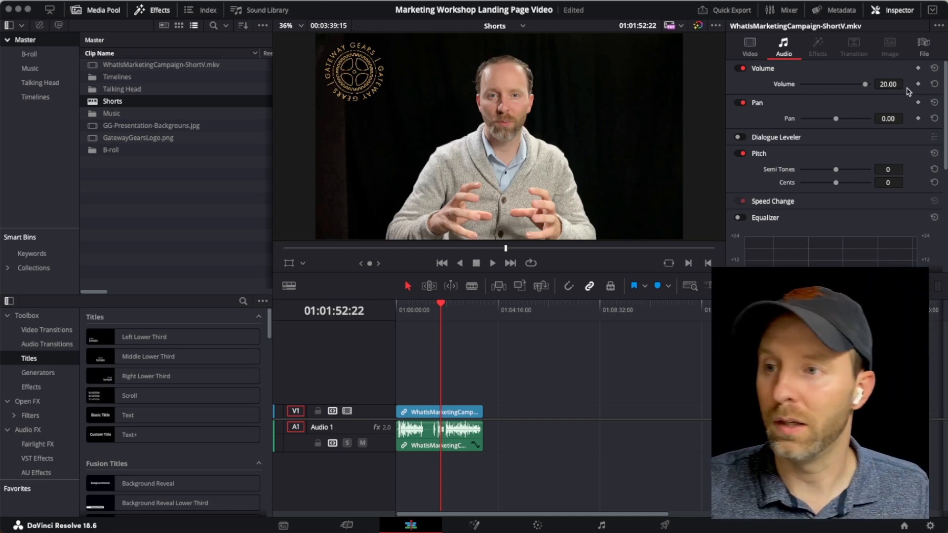
Step: Open the project's audio in Fairlight and raise the Audio 1 track volume to +3.5 during playback
click(600, 526)
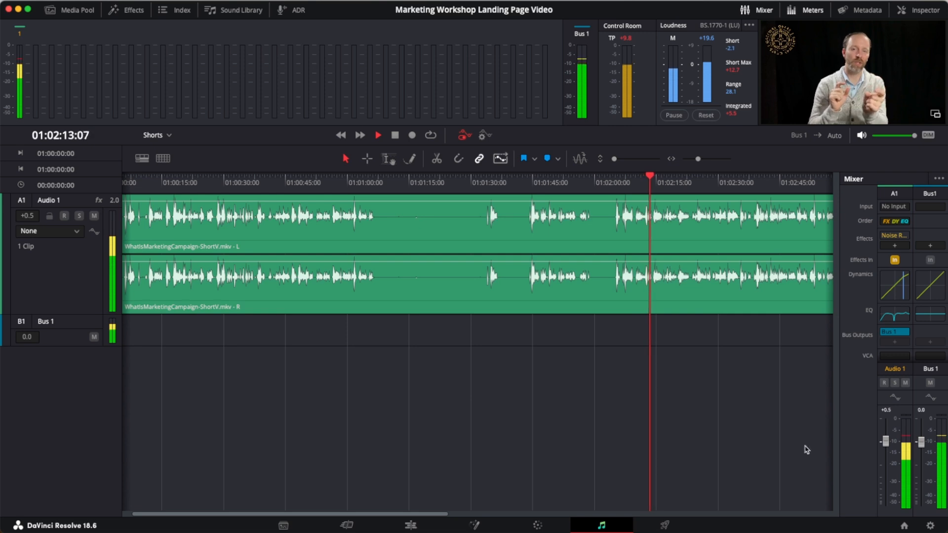
key(space)
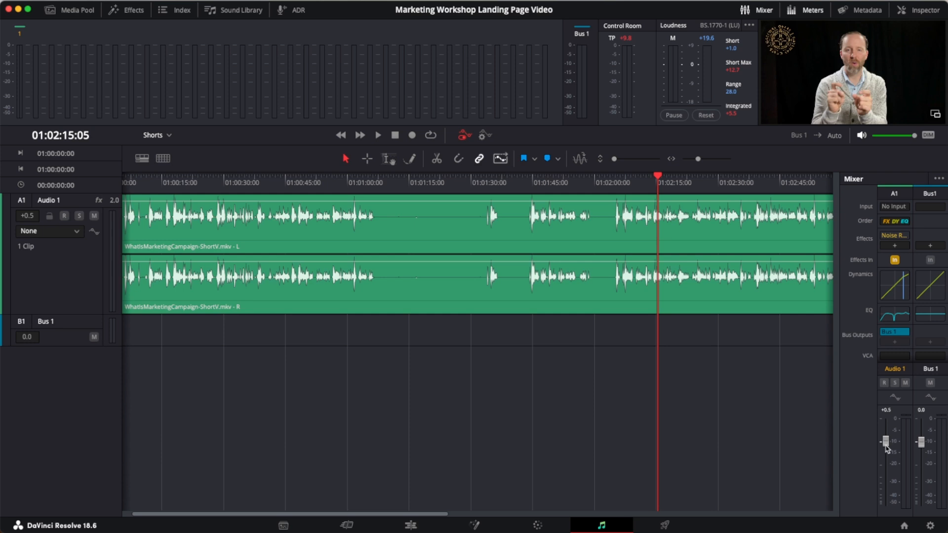
key(space)
drag(885, 441, 886, 436)
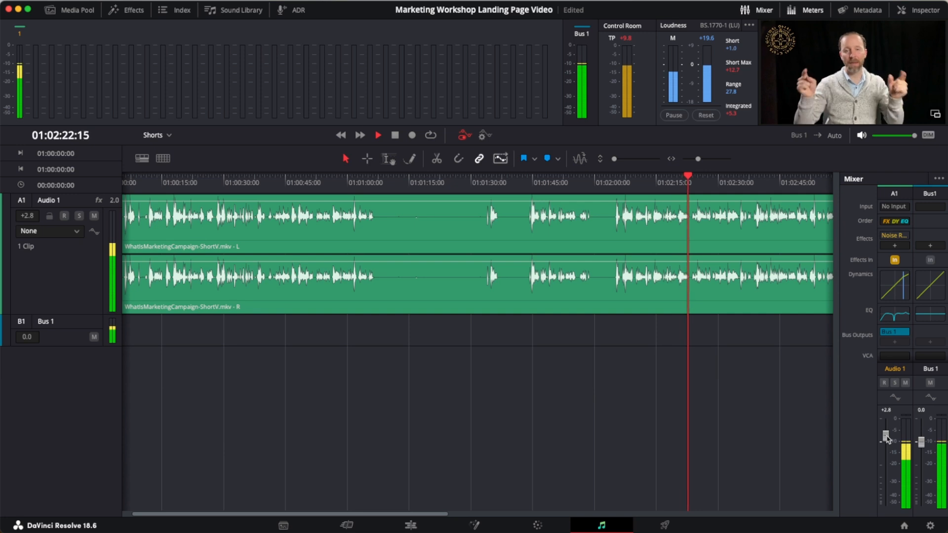
drag(886, 439, 887, 437)
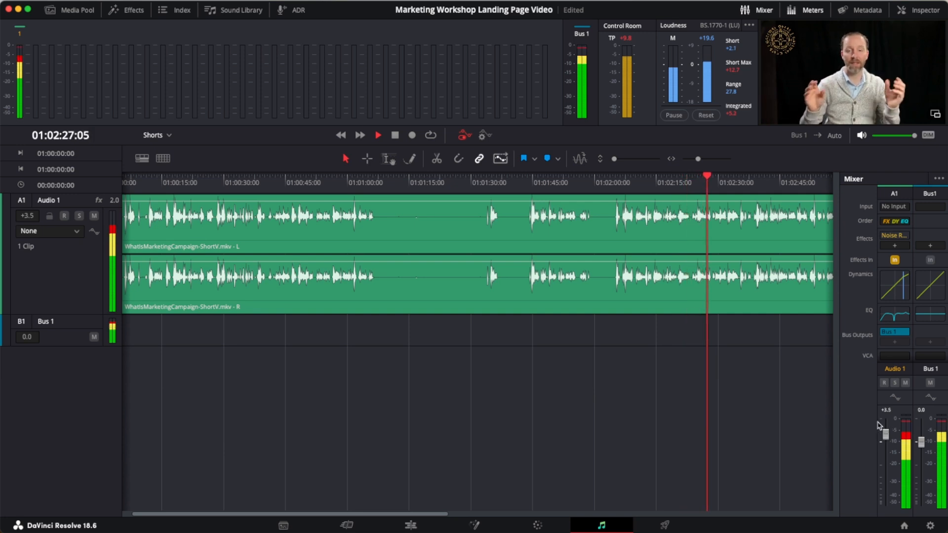
key(space)
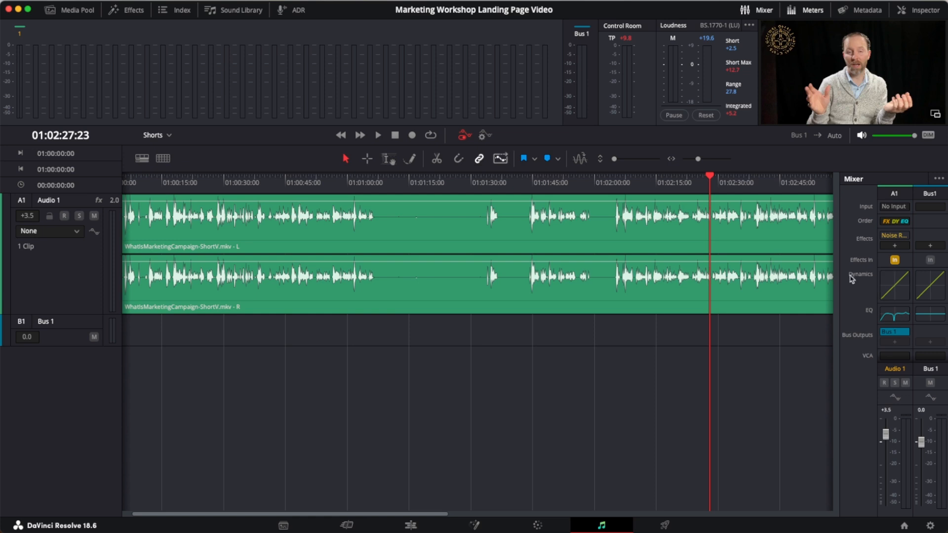
Step: Turn on the Compressor in the Audio 1 track's Dynamics and play back the audio
double_click(893, 286)
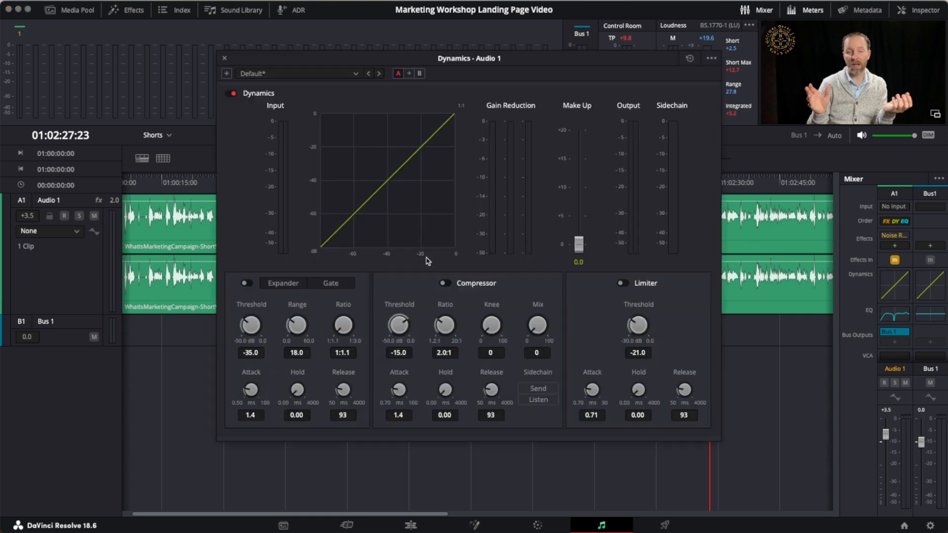
click(445, 283)
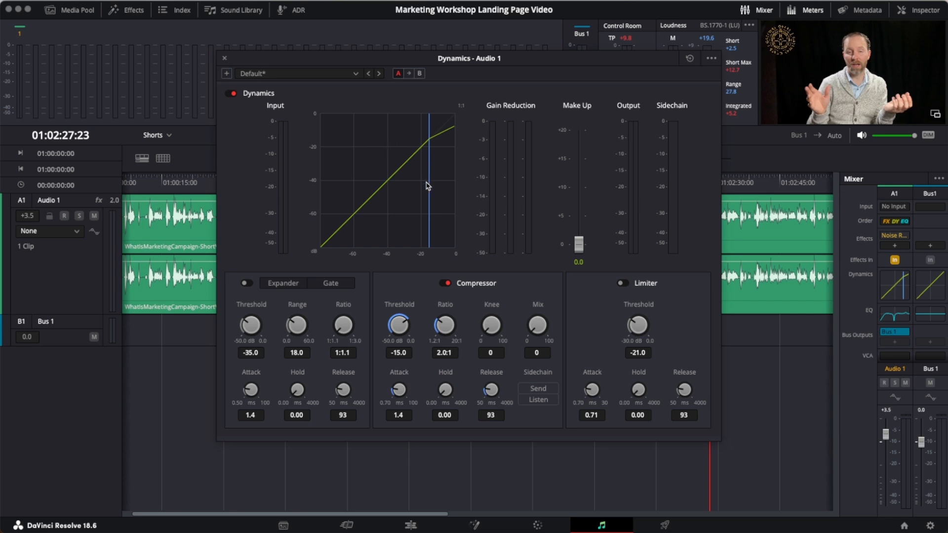
key(space)
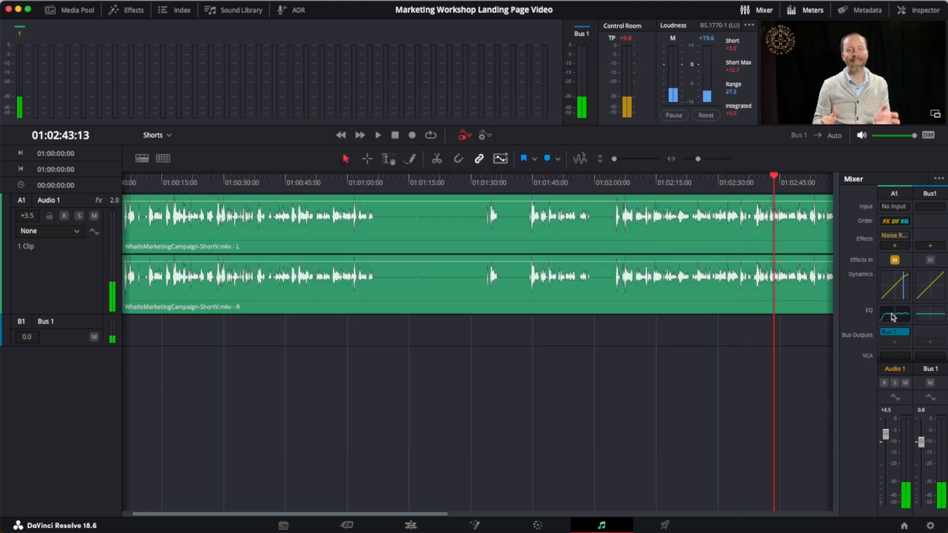
Step: Adjust Audio 1's equalizer: Band 5 to 8k0 and +2.7, Band 4 to 1k3 and +1.3, Band 2 to 126 and +0.3
click(888, 315)
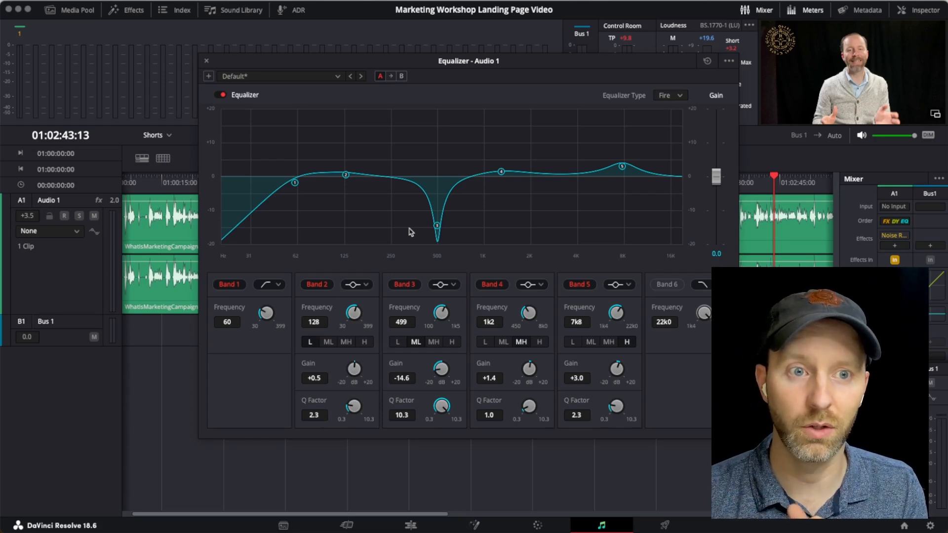
drag(622, 166, 626, 169)
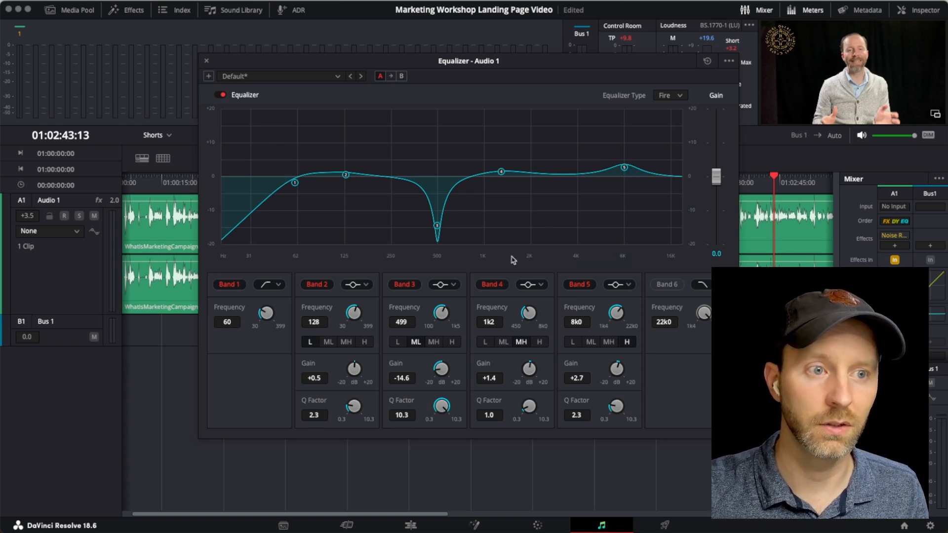
drag(501, 171, 507, 173)
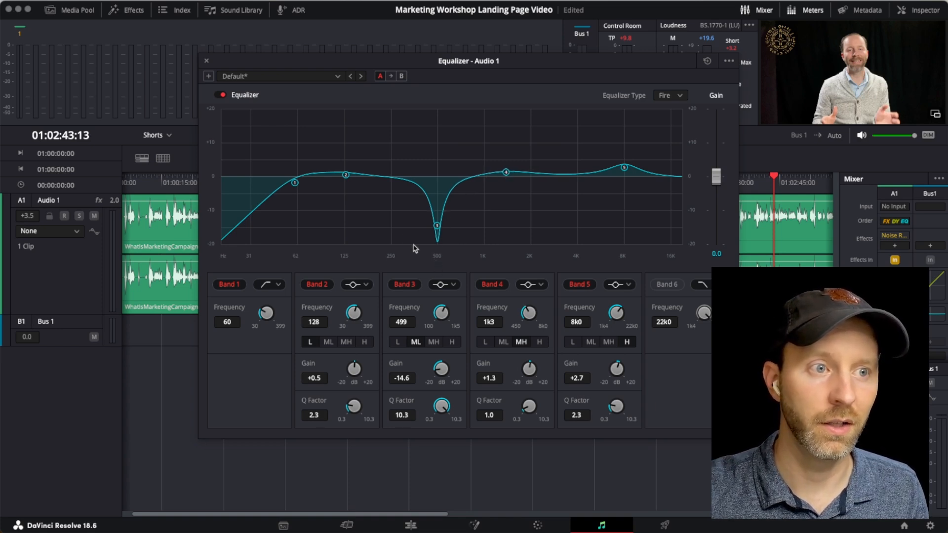
drag(346, 179, 347, 179)
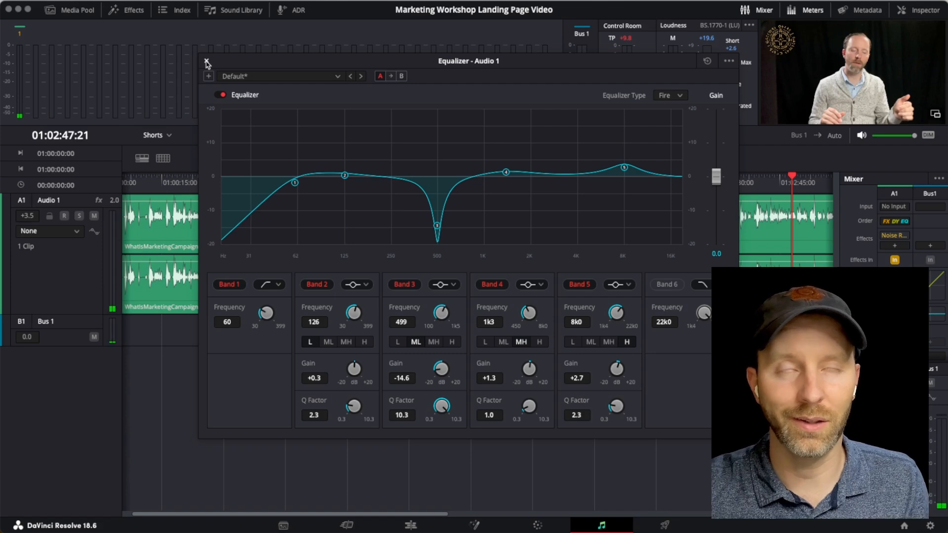
click(207, 61)
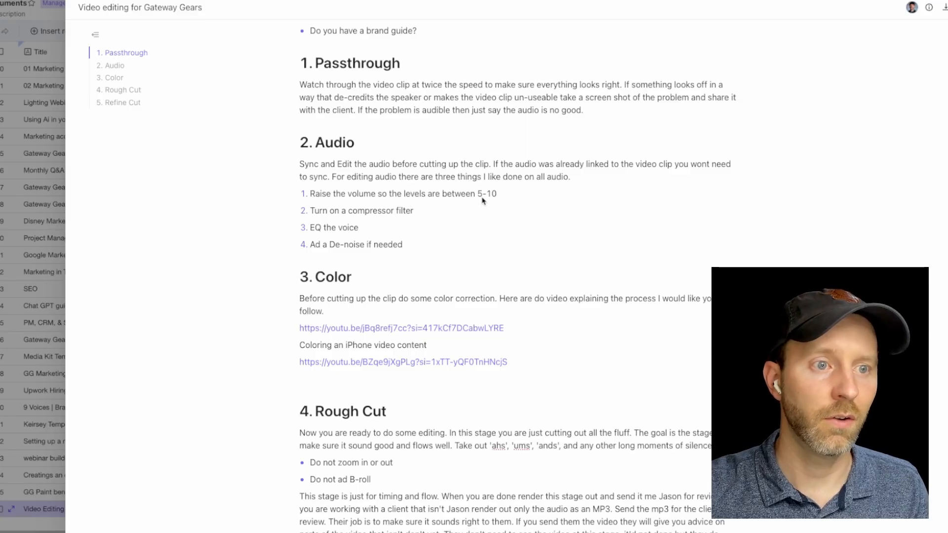
Step: Insert a minus sign before the 5 in the guide's audio volume level instruction
click(478, 195)
text(-)
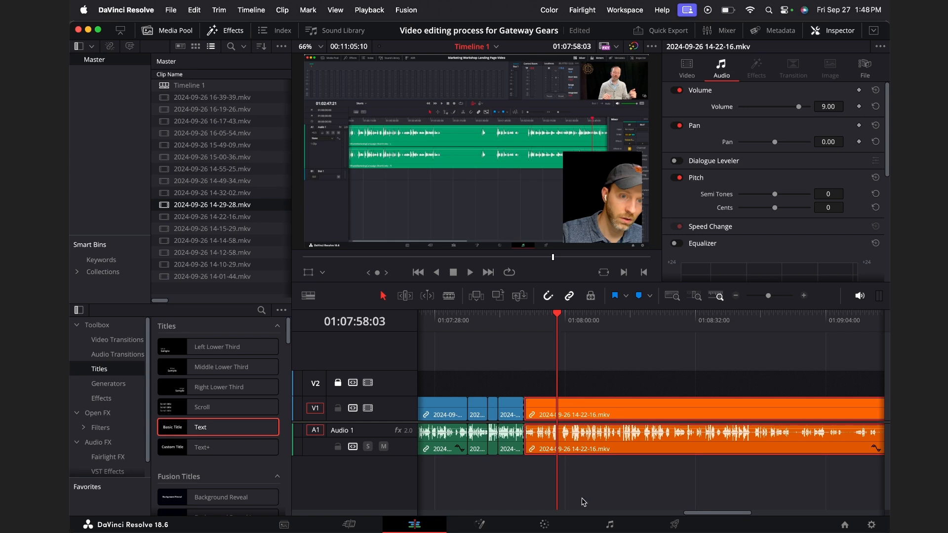
Step: Bring up the Fairlight FX Noise Reduction restoration effect for the Audio 1 track in the Gateway Gears project
click(604, 527)
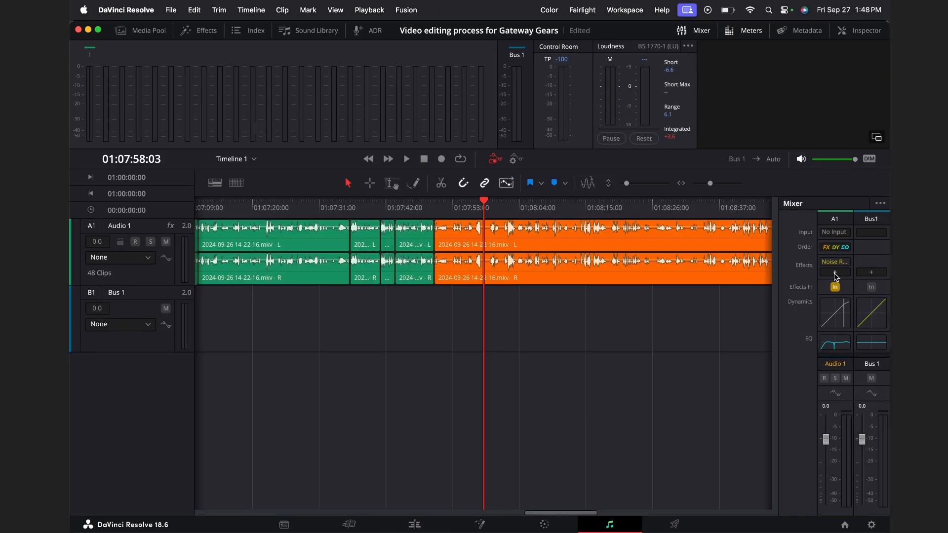
click(834, 273)
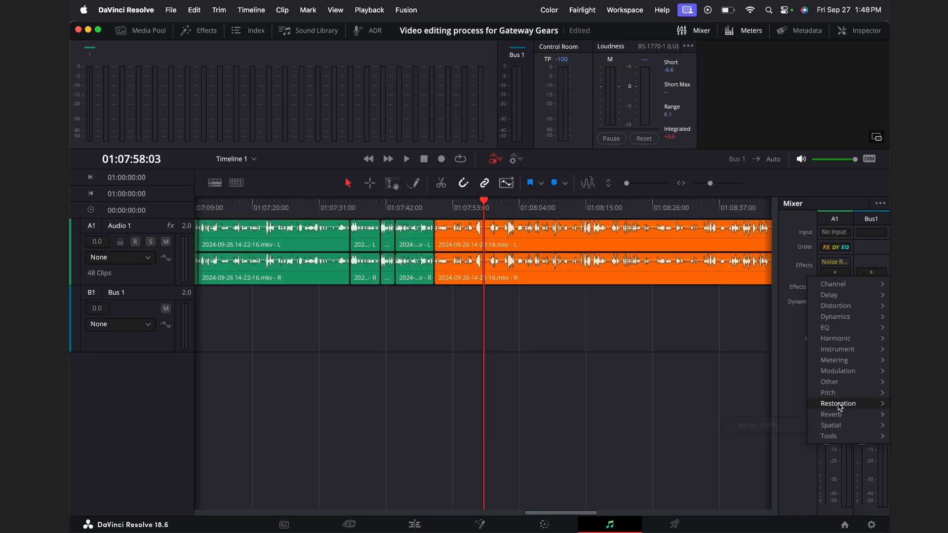
mouse_move(840, 407)
mouse_move(779, 407)
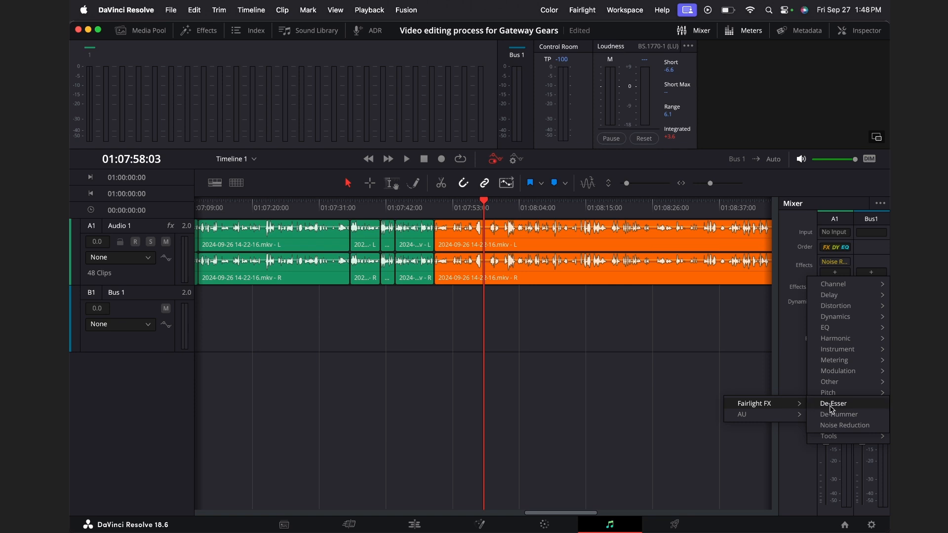
click(844, 425)
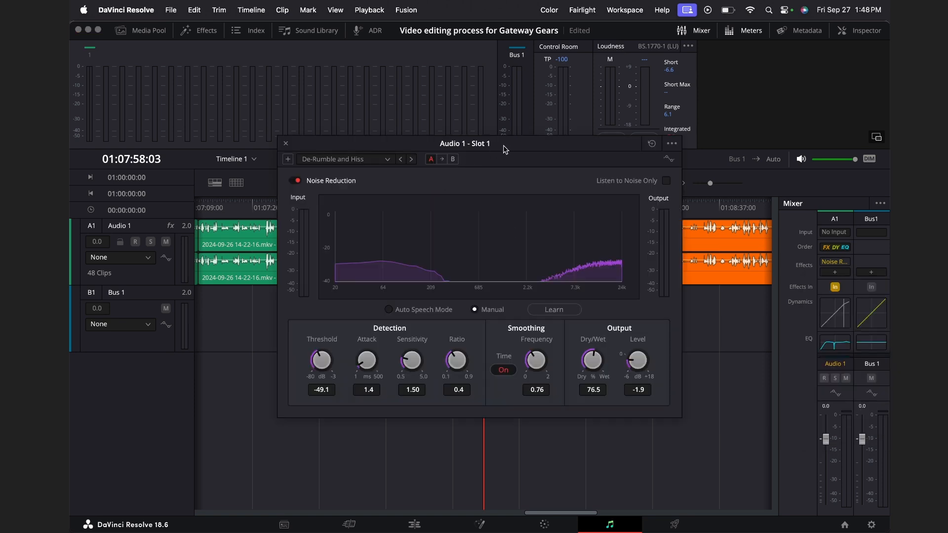
Step: Try the De-Hiss, De-Rumble, and De-Rumble and Hiss presets in Audio 1's Noise Reduction effect
click(289, 138)
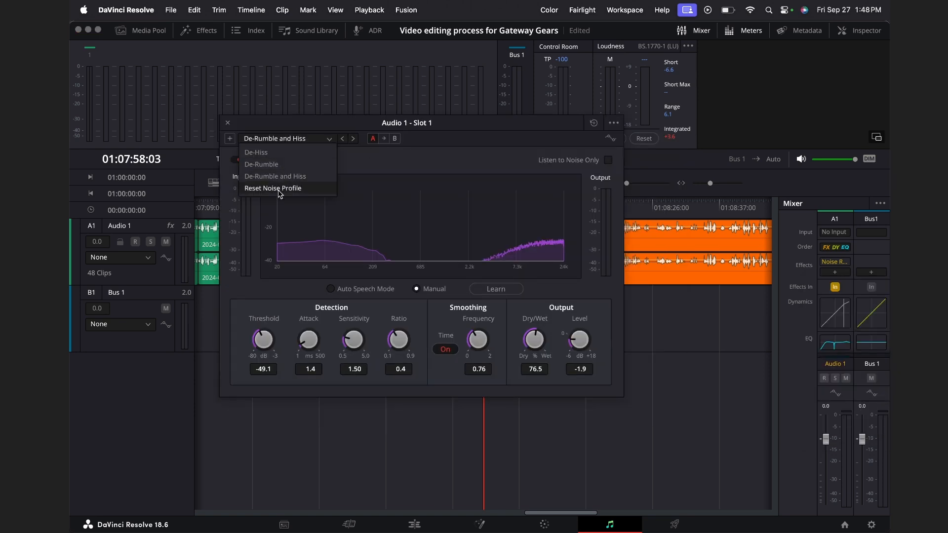
click(277, 153)
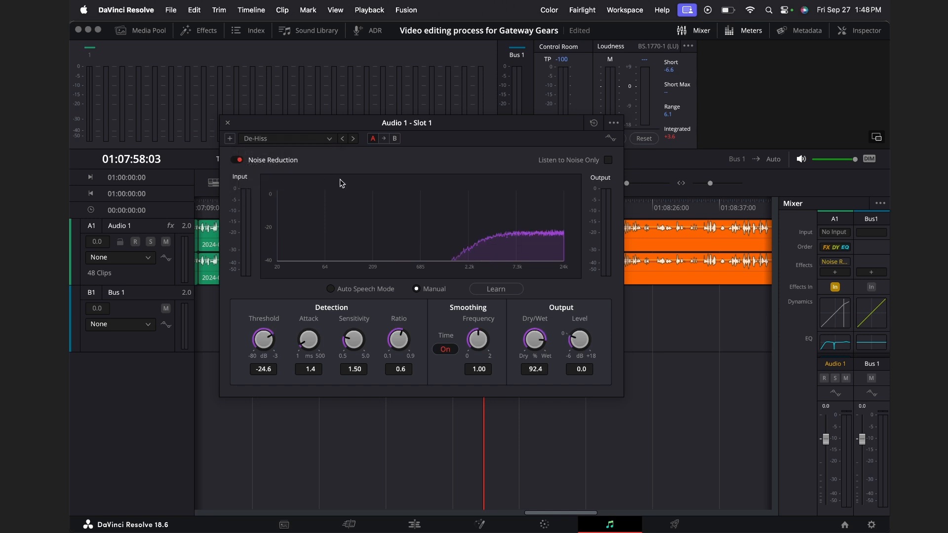
click(293, 145)
click(279, 162)
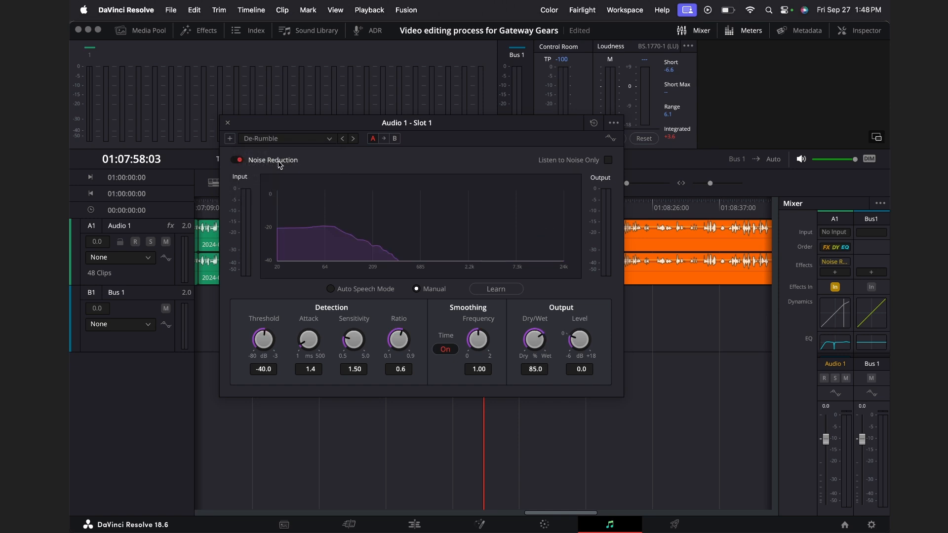
click(302, 138)
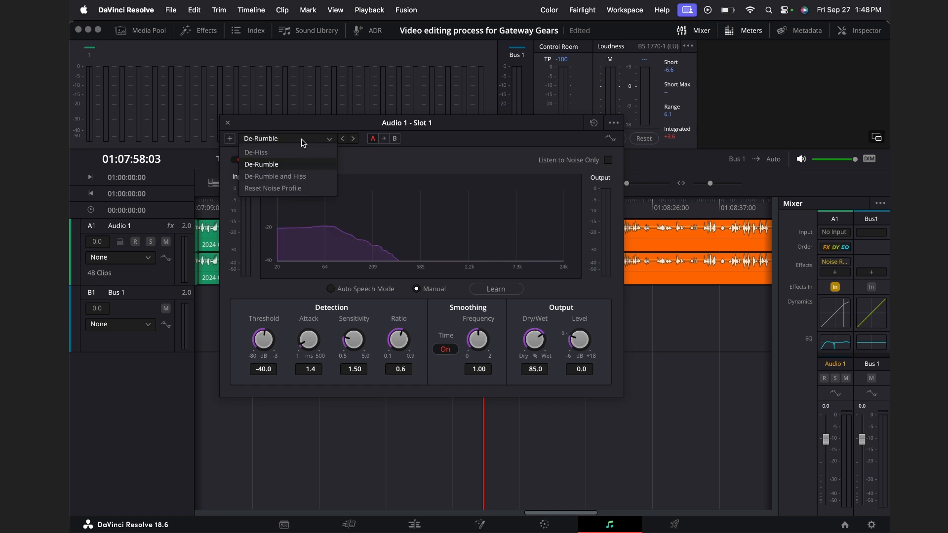
click(285, 174)
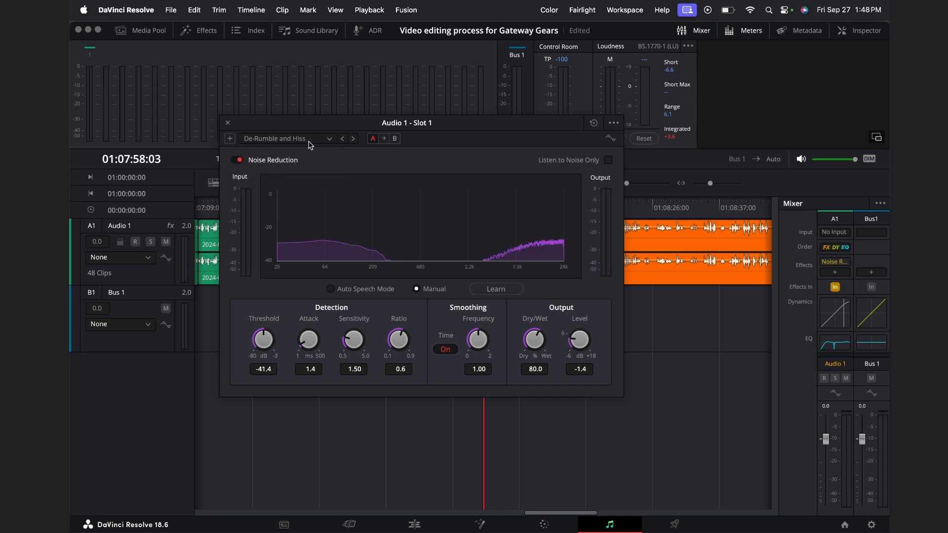
Step: Apply the Reset Noise Profile preset to Audio 1's Noise Reduction and move the effect window clear of the clips
click(308, 142)
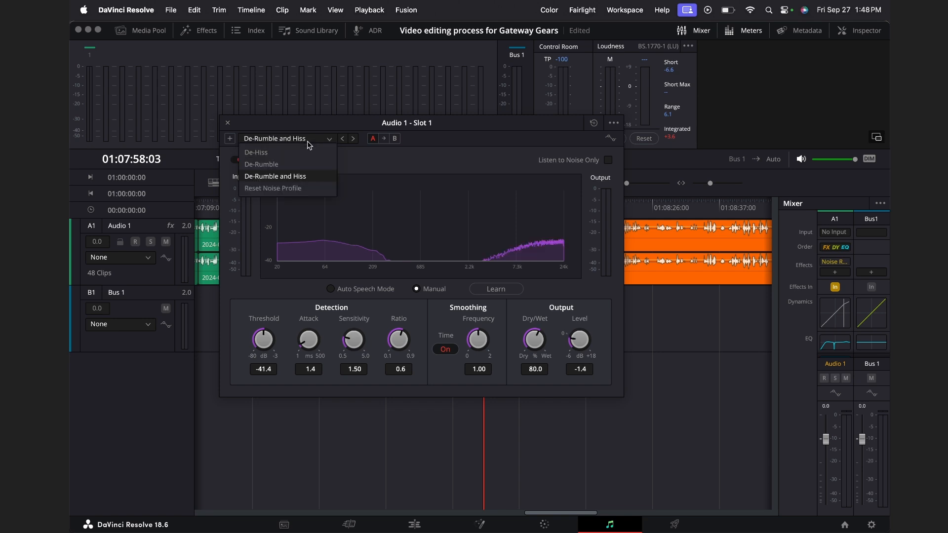
click(285, 189)
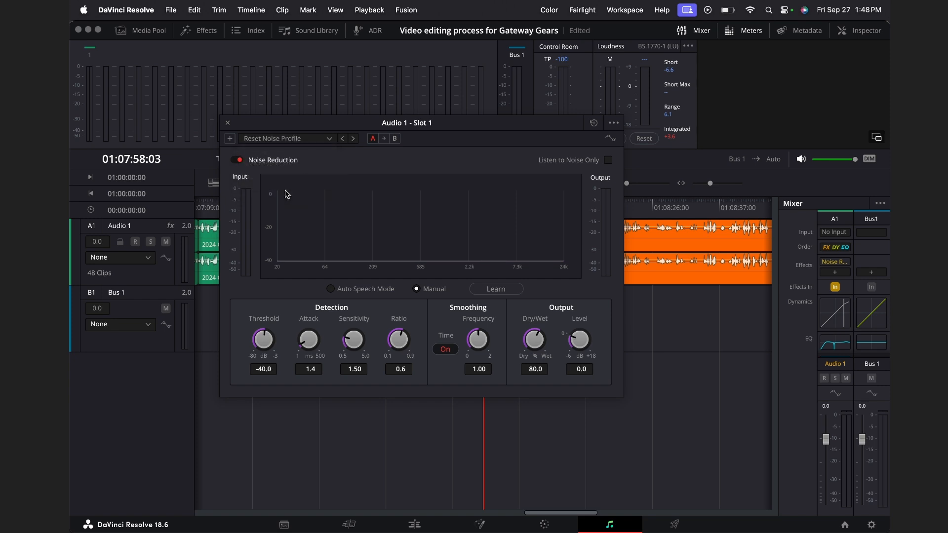
click(310, 142)
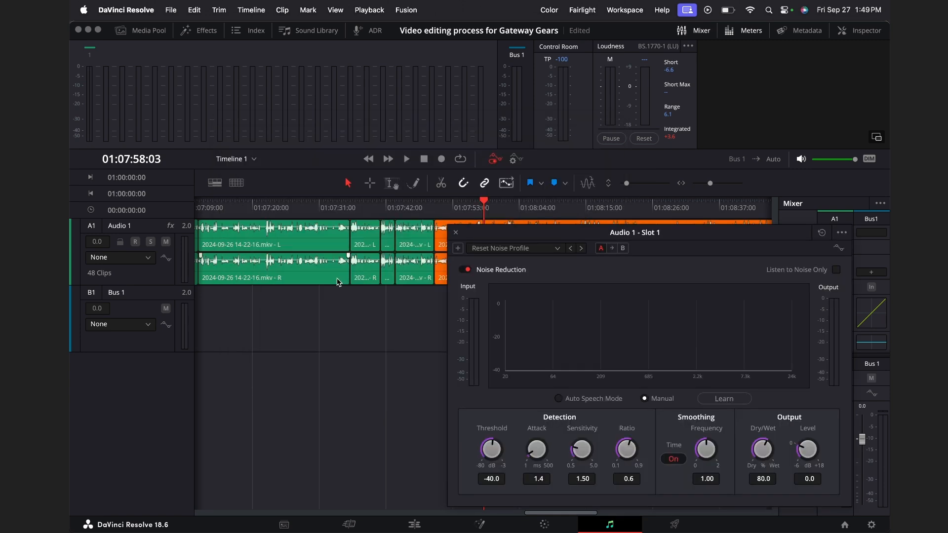
Step: Place the playhead at 01:09:17:14, in a quiet gap of the orange Audio 1 clip
scroll(314, 298, left, 2)
scroll(315, 298, right, 10)
scroll(314, 298, right, 5)
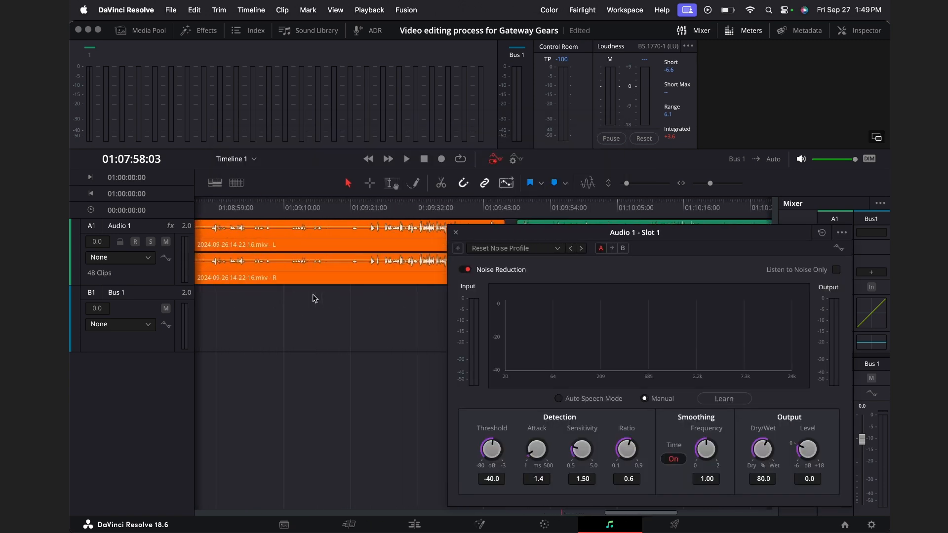
drag(329, 205, 344, 214)
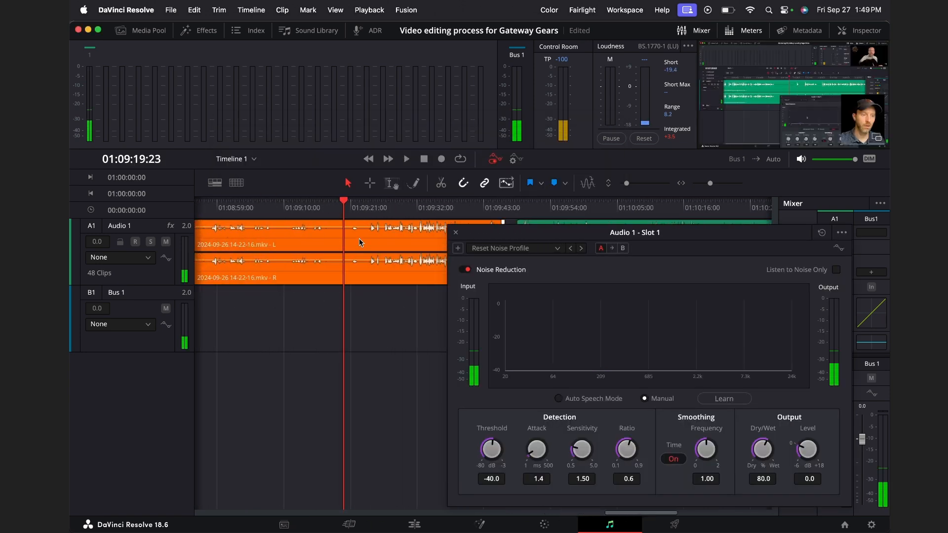
click(329, 210)
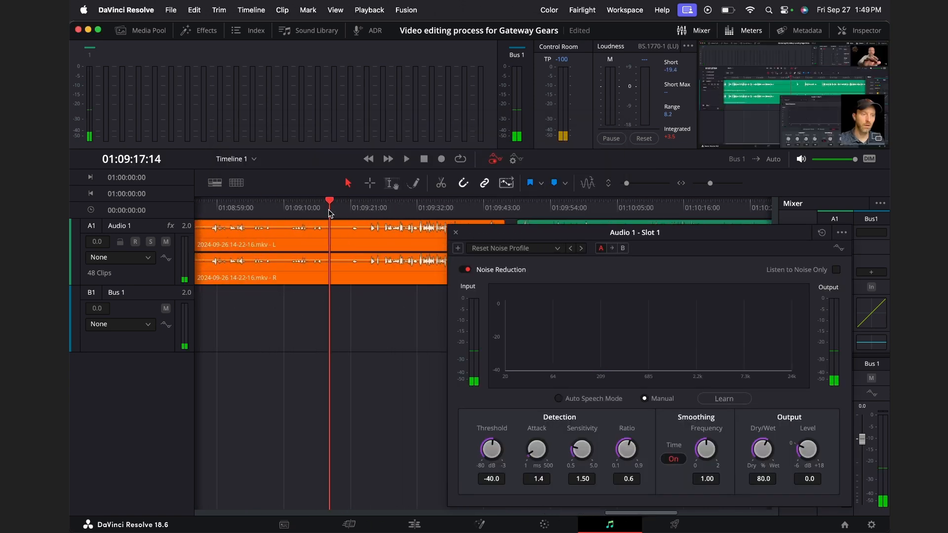
Step: Enable Listen to Noise Only and have Noise Reduction learn the noise profile from about two seconds of playback
click(839, 271)
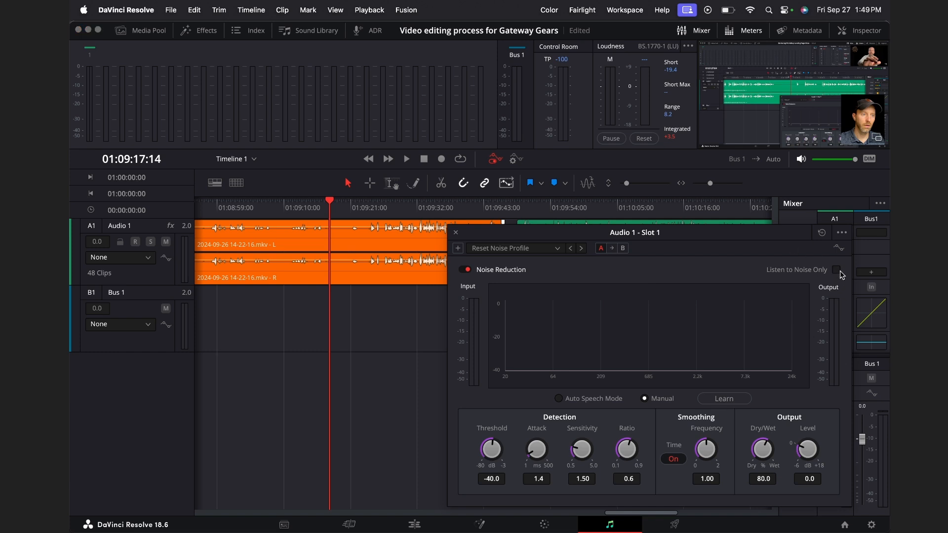
click(725, 398)
key(space)
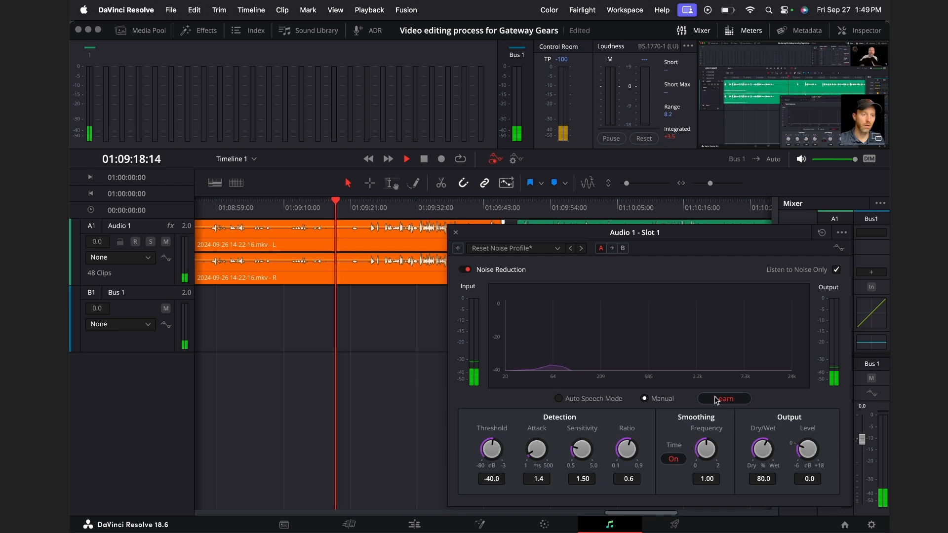
click(716, 398)
key(space)
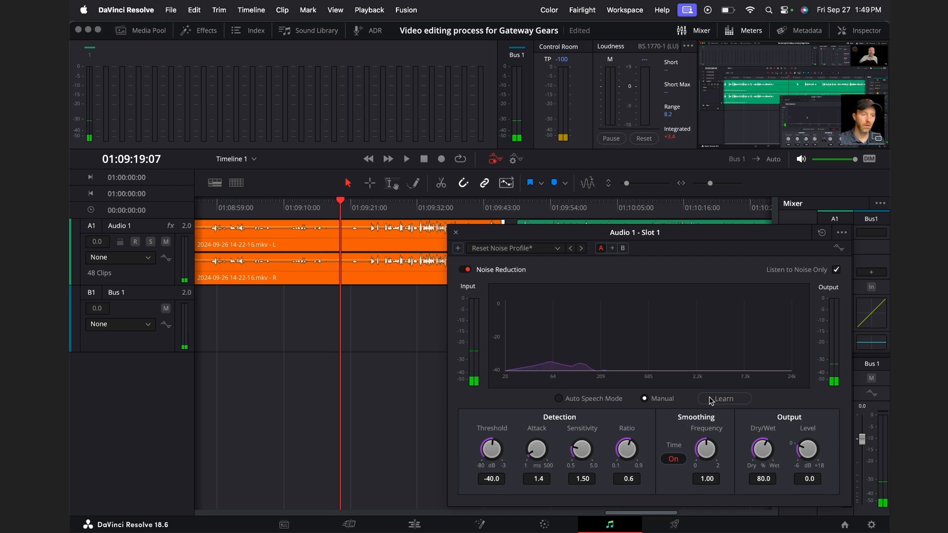
click(389, 340)
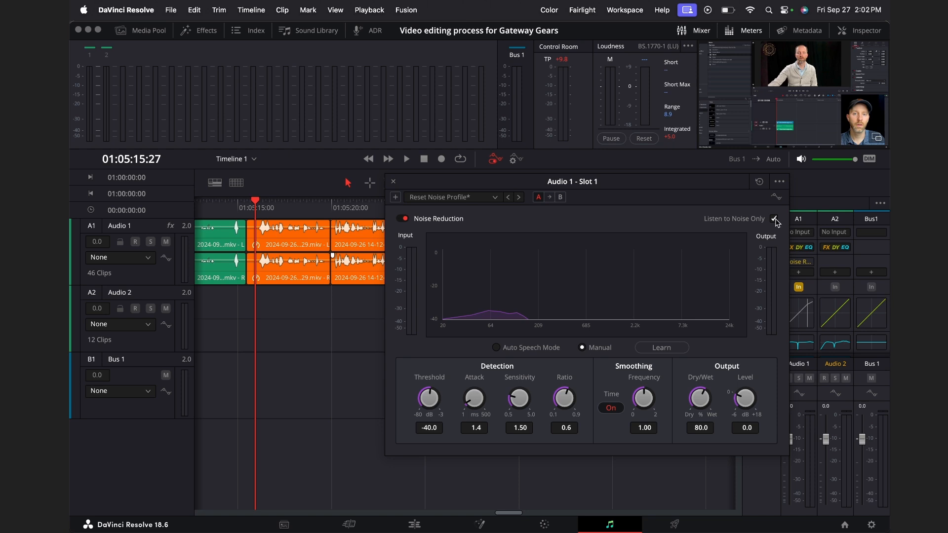
Step: Compare playback of the Audio 1 clip with Listen to Noise Only on and off, leaving it off
click(773, 219)
click(773, 220)
key(space)
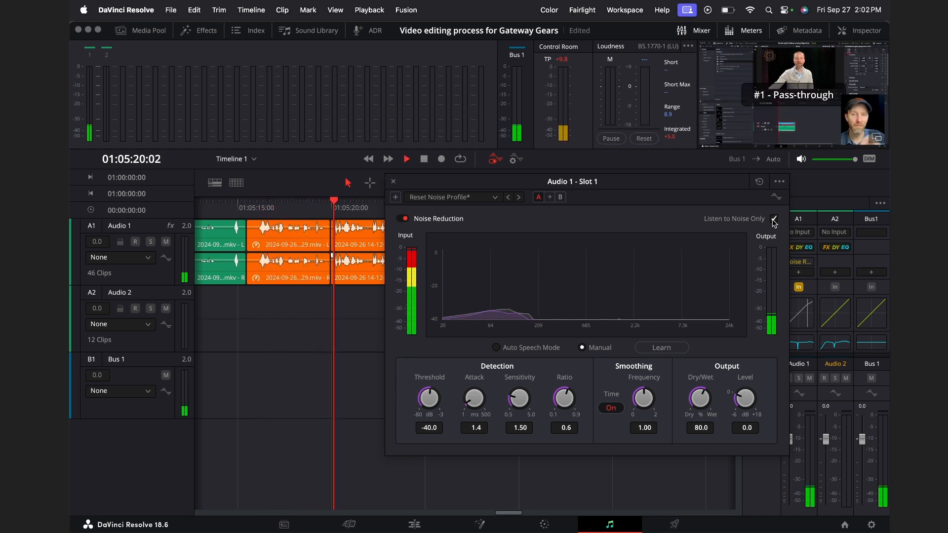
key(space)
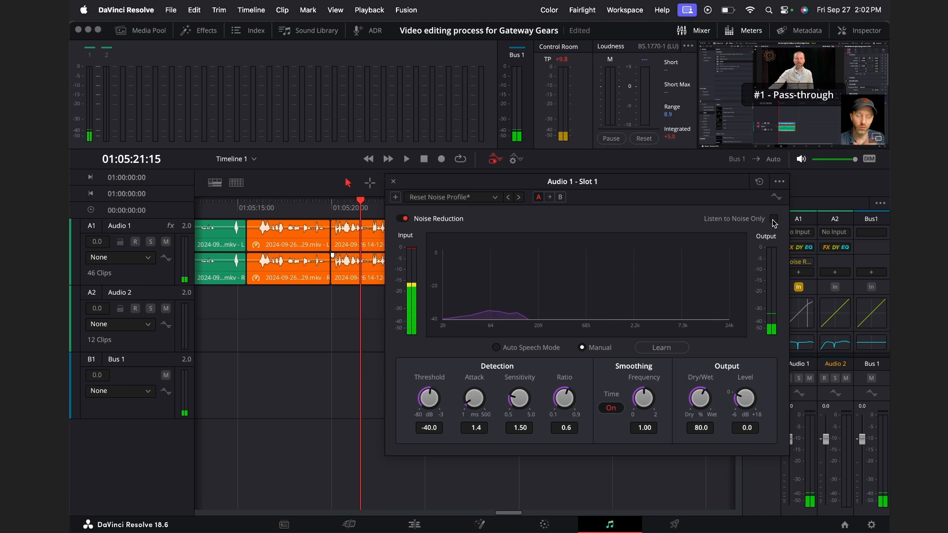
key(space)
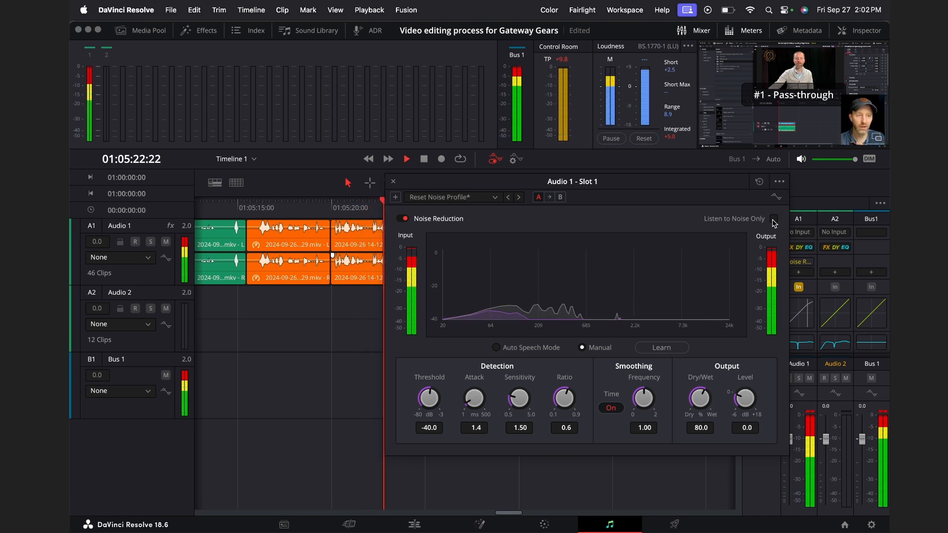
key(space)
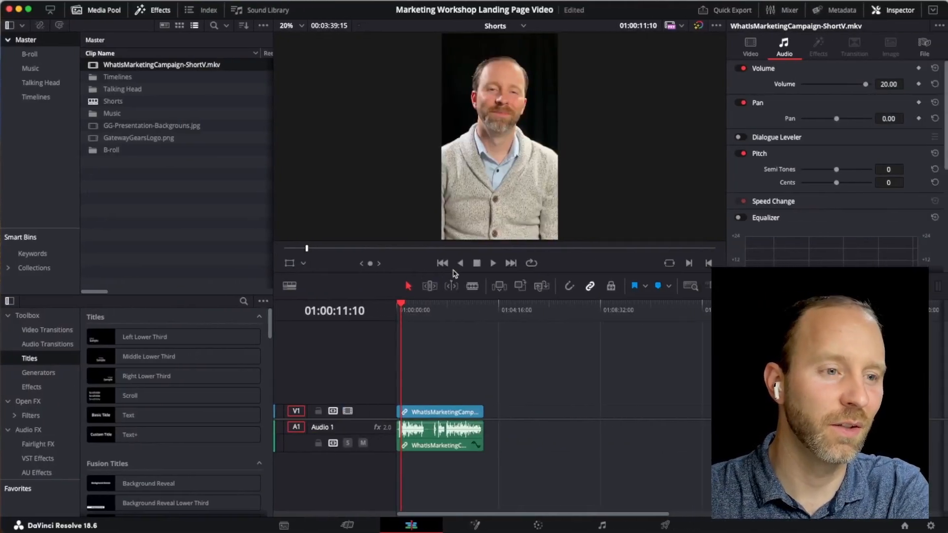
Step: Leave the editing guide and check the attachment in the Asset field of the Video Editing For GG record
click(457, 413)
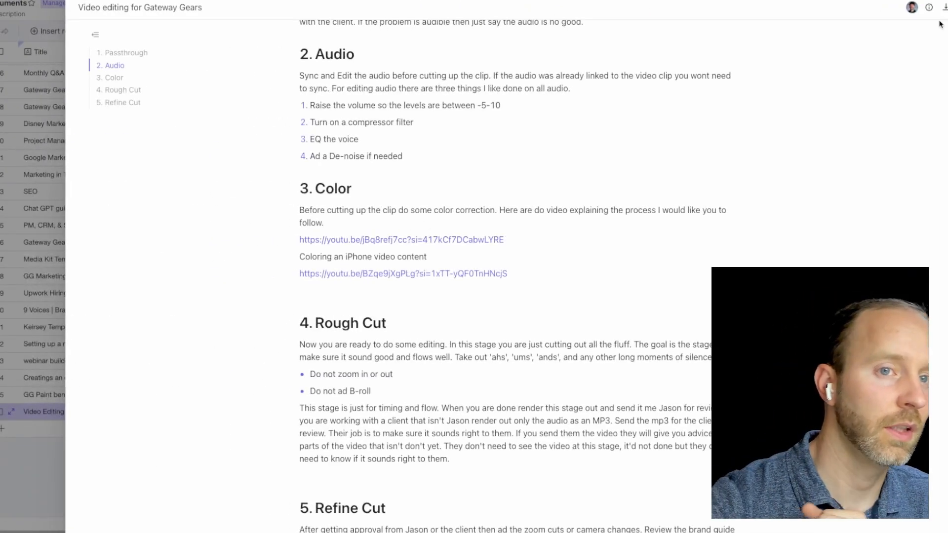
click(946, 7)
scroll(592, 414, right, 5)
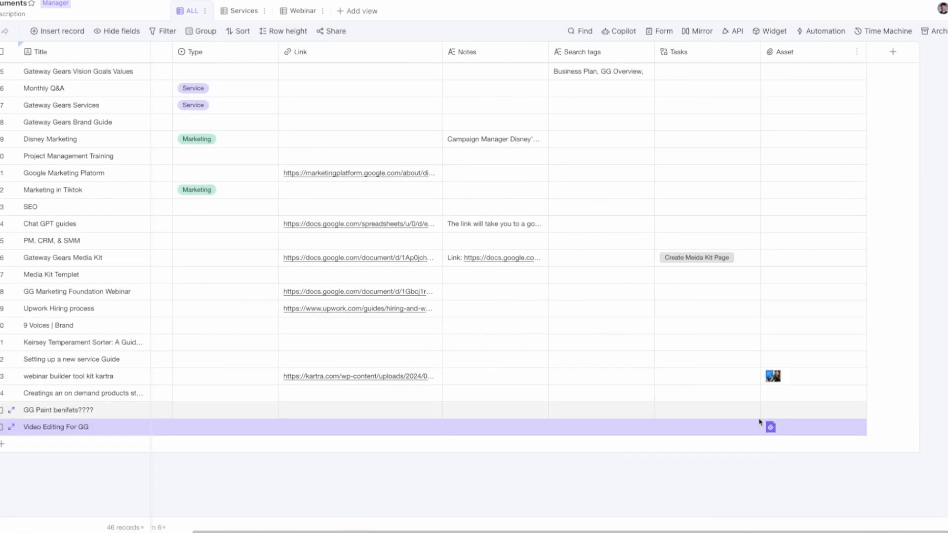
click(769, 428)
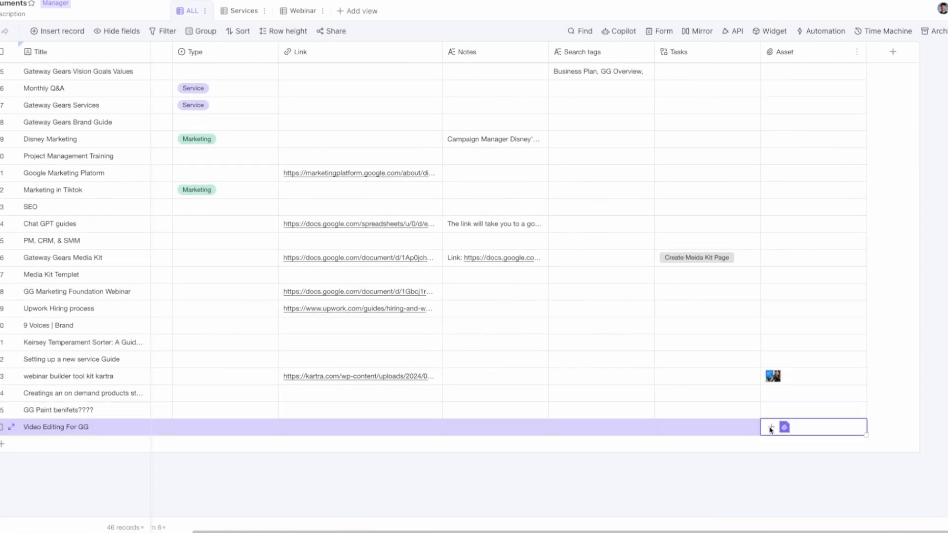
click(784, 427)
key(Escape)
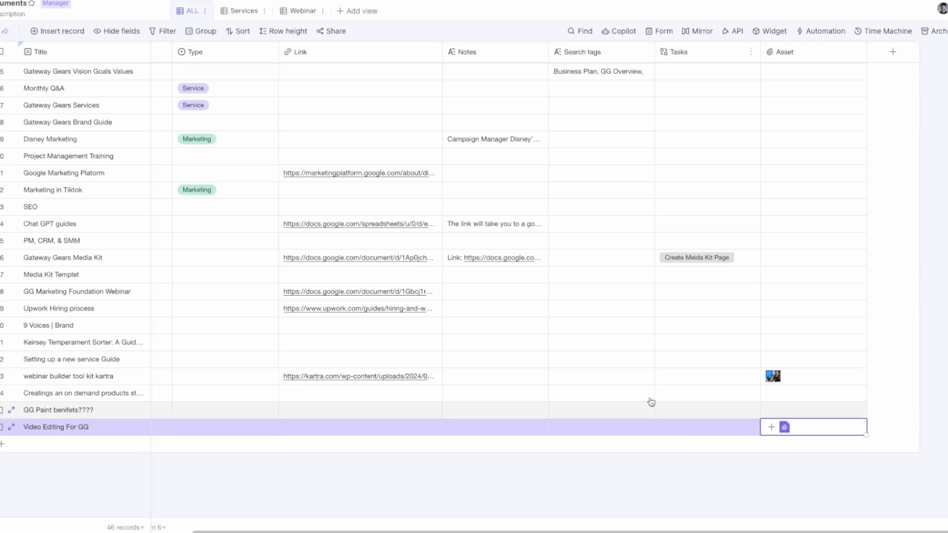
Step: Switch to DaVinci Resolve's Color page for the Shorts timeline and keep the stills Gallery shown
click(522, 343)
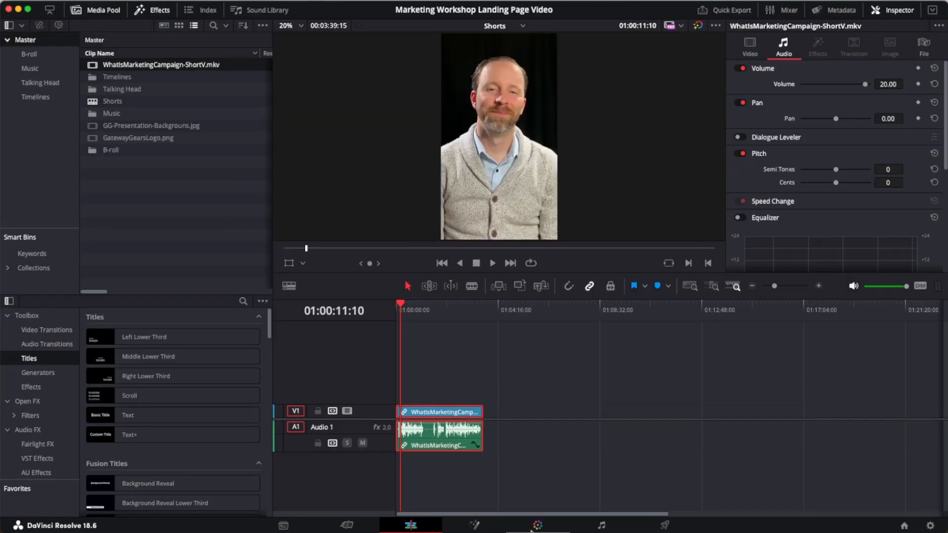
click(537, 526)
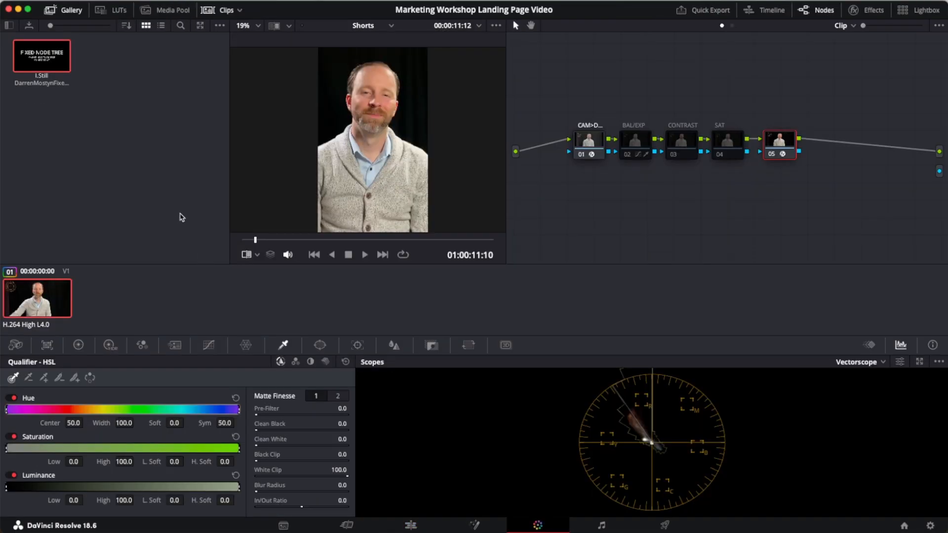
click(90, 39)
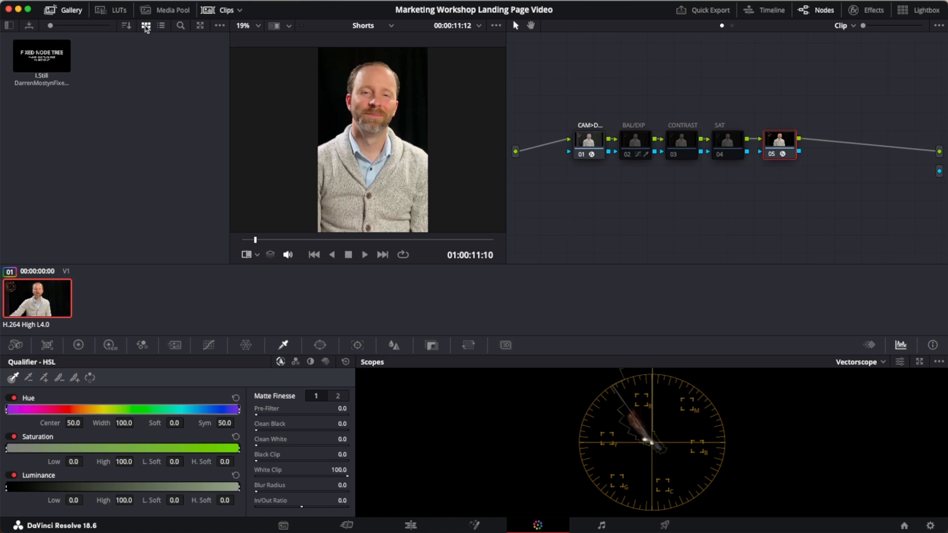
click(71, 11)
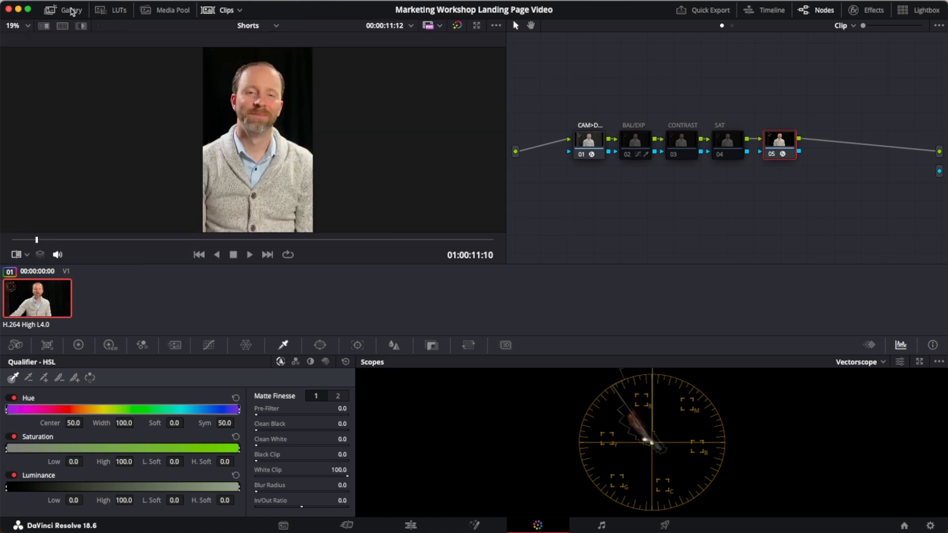
click(72, 11)
right_click(123, 102)
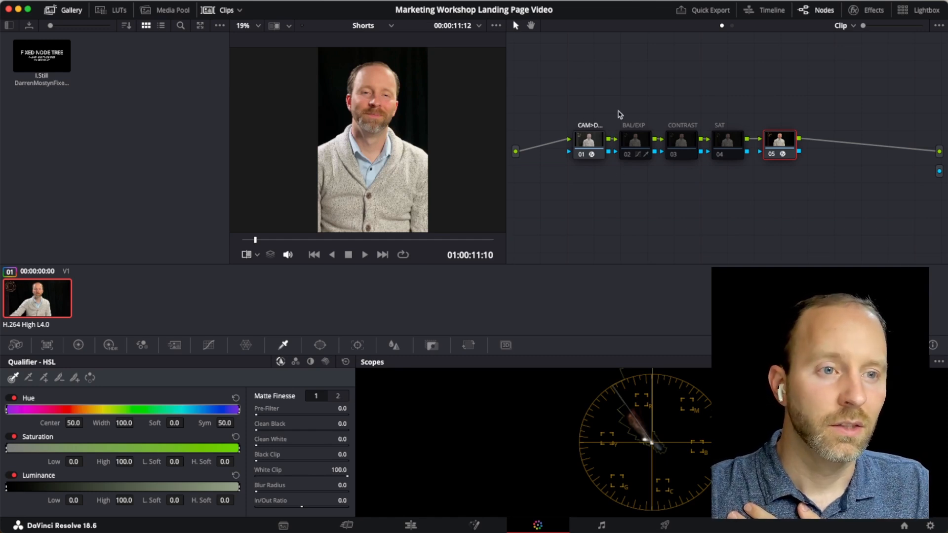
Step: Add a corrector node below node 01 and apply the Color Space Transform effect to it
click(588, 144)
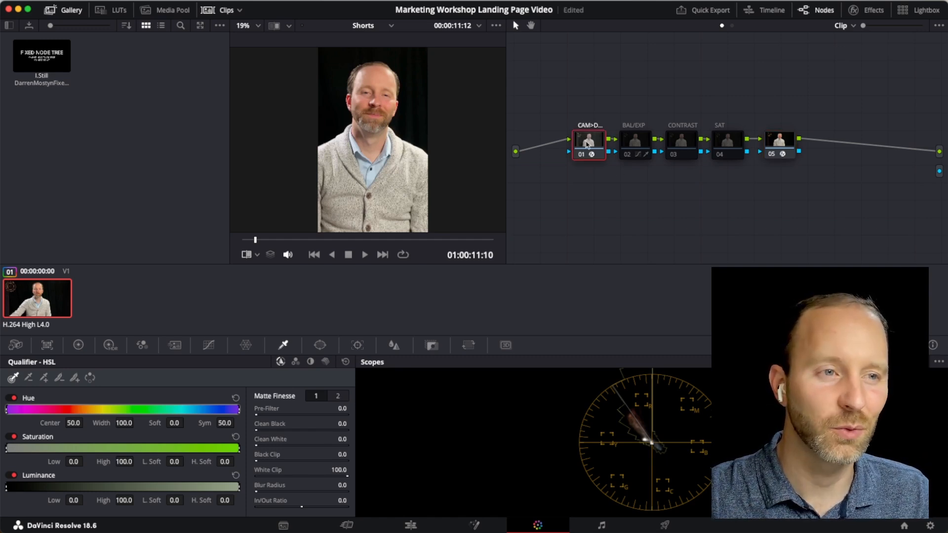
right_click(587, 192)
mouse_move(603, 206)
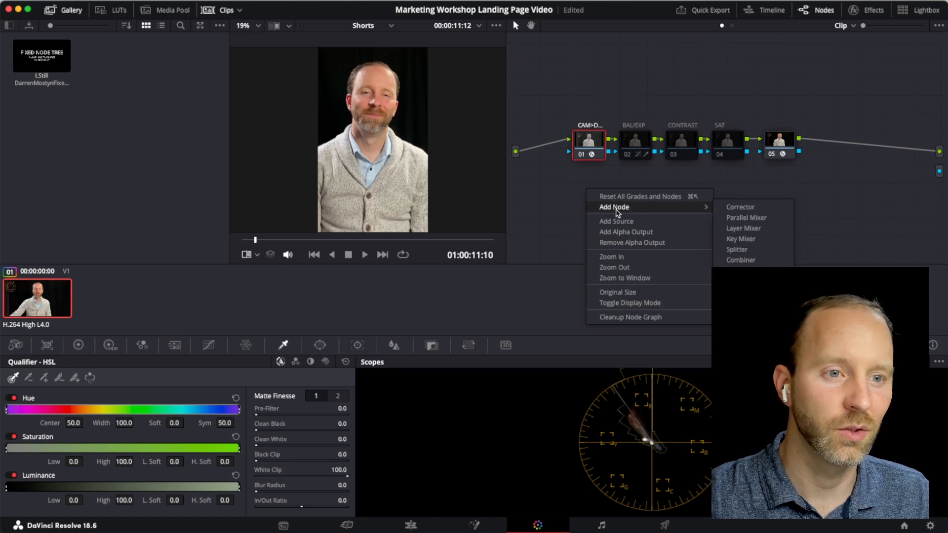
click(684, 205)
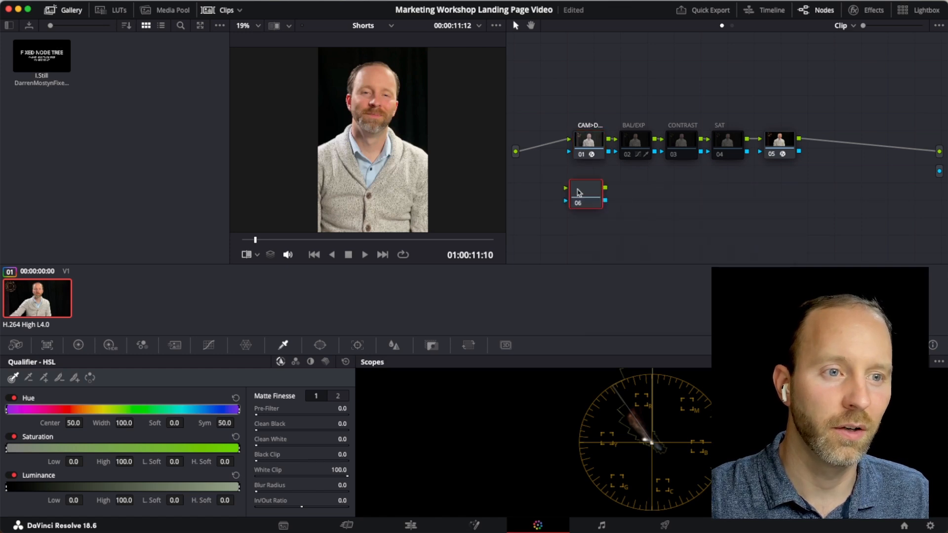
click(865, 10)
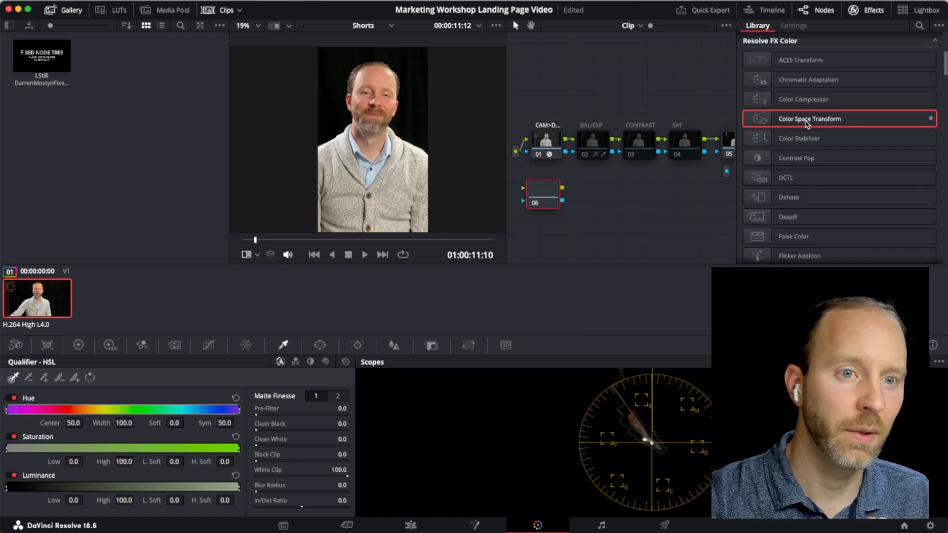
drag(805, 123, 548, 202)
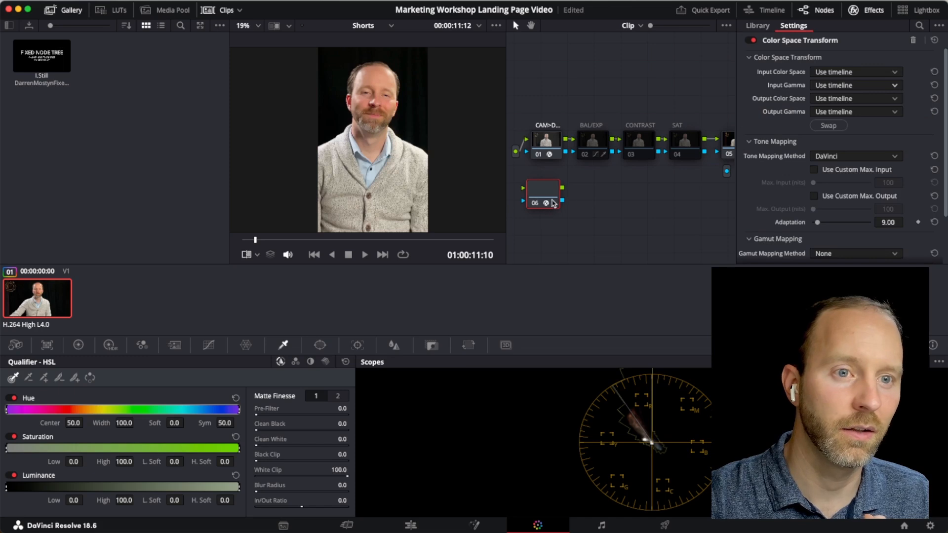
Step: Review node 01's Color Space Transform settings and its Input Color Space options, and close the effects library
click(549, 148)
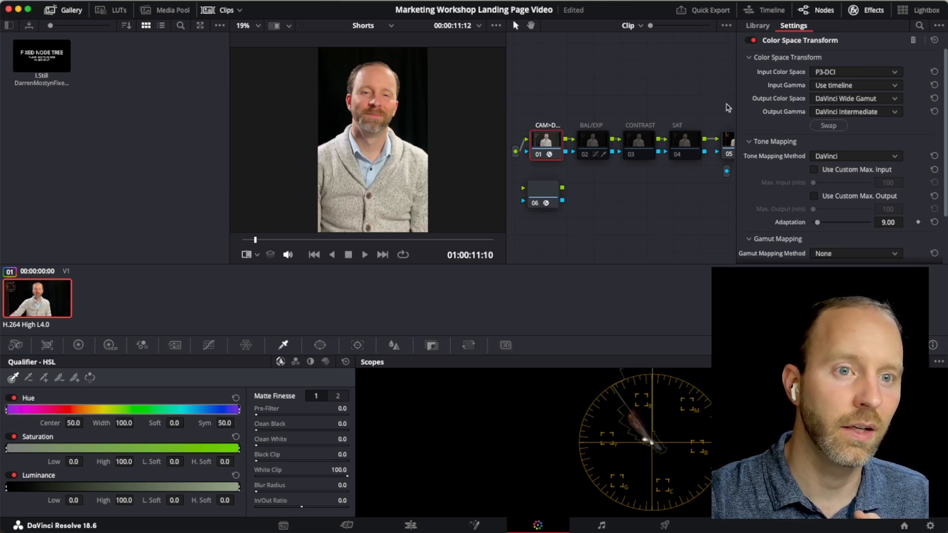
click(842, 74)
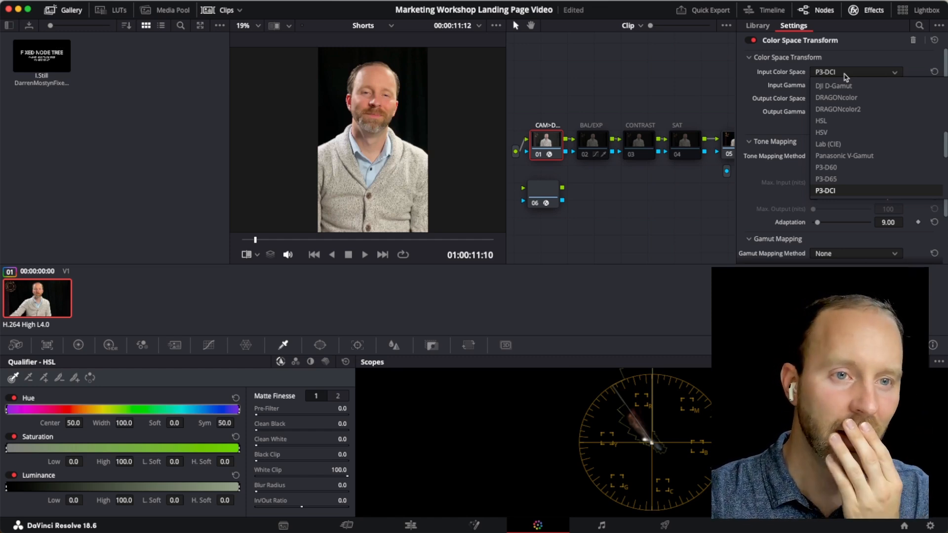
click(752, 80)
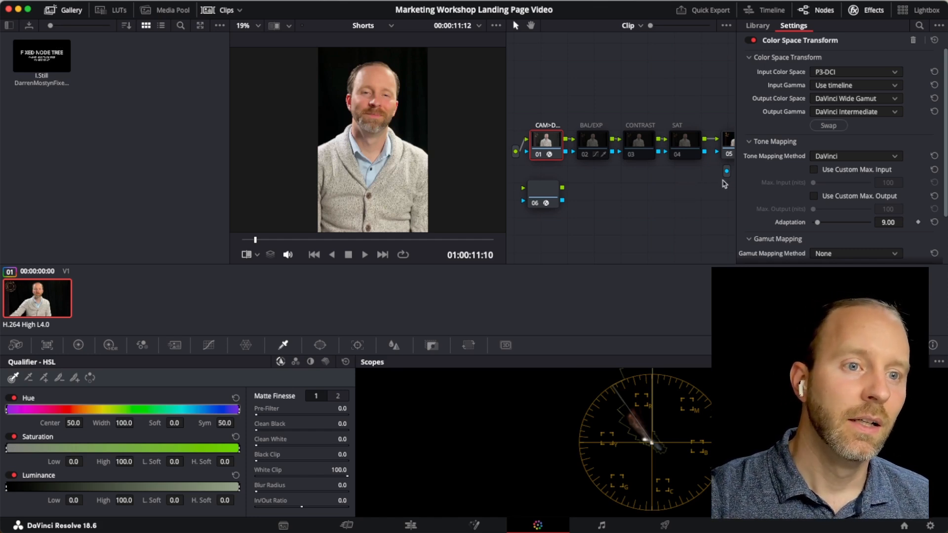
click(873, 10)
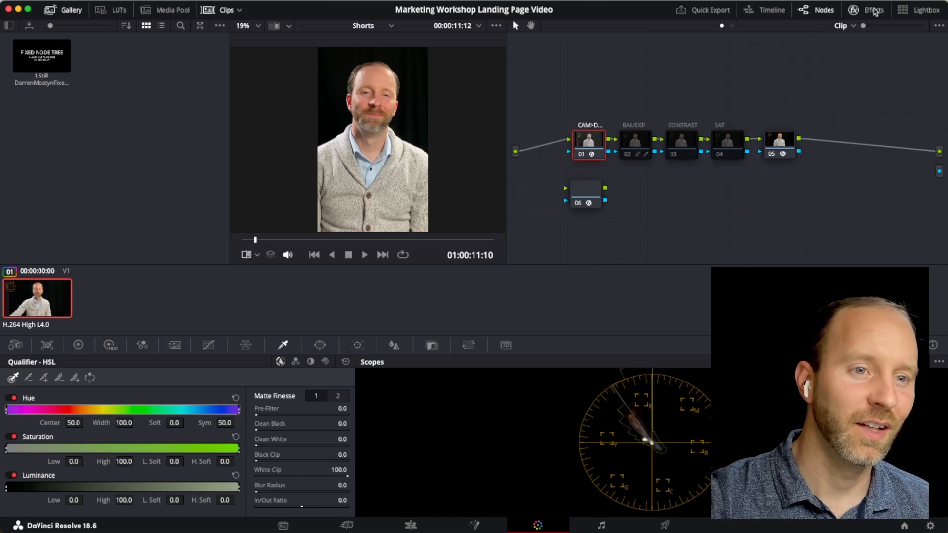
Step: Disable node 05, move it farther away from node 04, and line up nodes 02, 03 and 04 in an even row
click(771, 155)
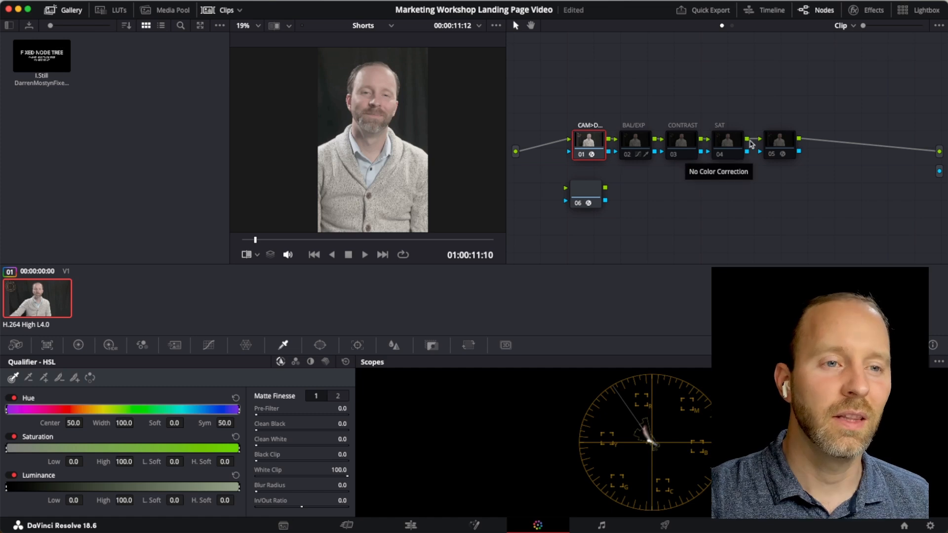
drag(776, 144, 812, 144)
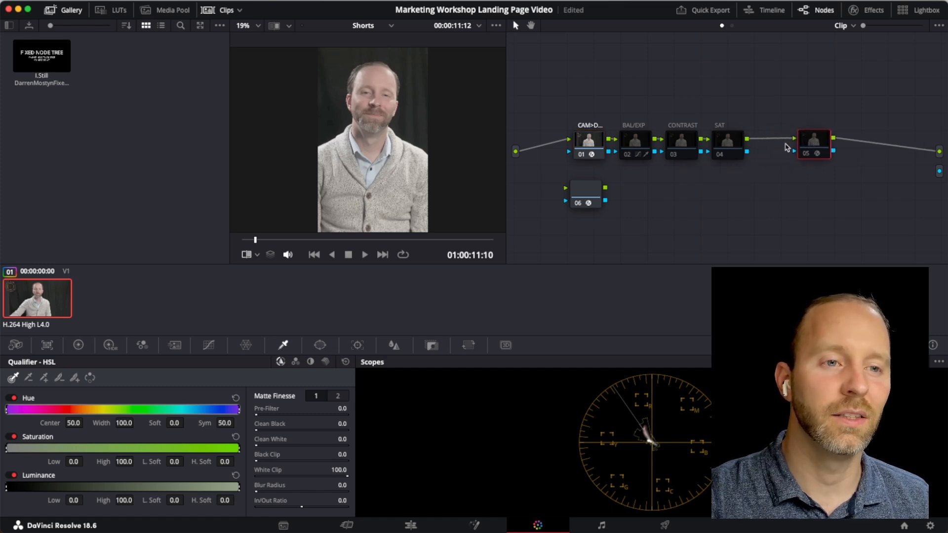
drag(727, 146, 732, 147)
click(681, 147)
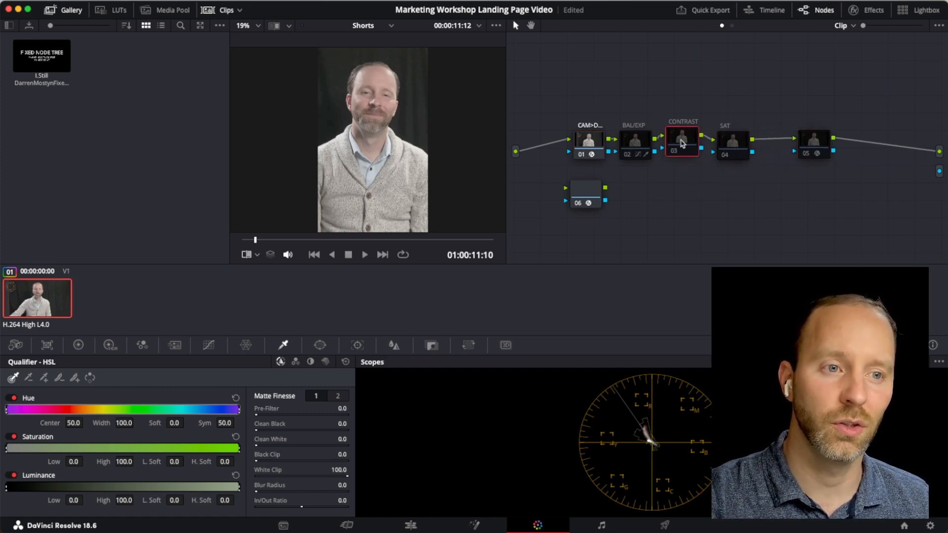
drag(633, 147, 632, 147)
drag(682, 146, 680, 146)
drag(733, 147, 726, 147)
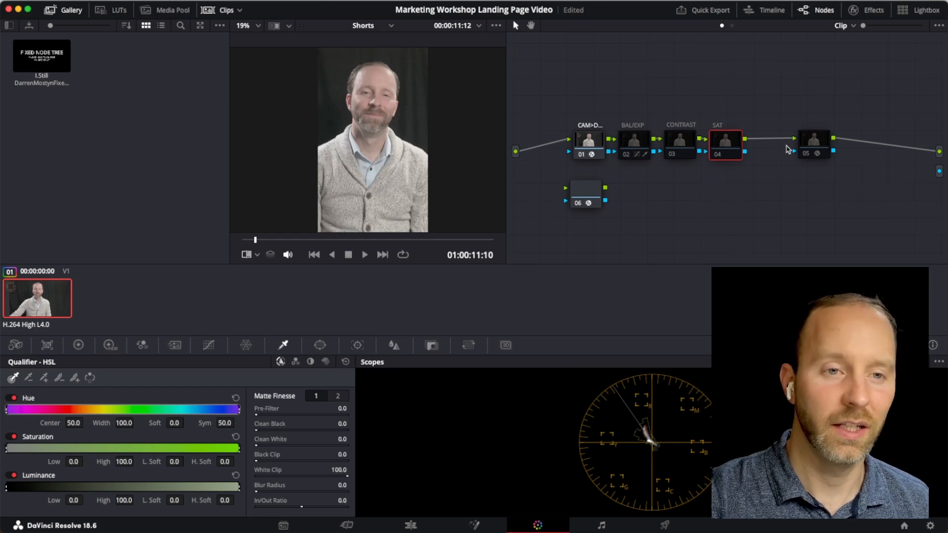
Step: Add a corrector node below node 05 and apply the Color Space Transform effect to it
right_click(815, 178)
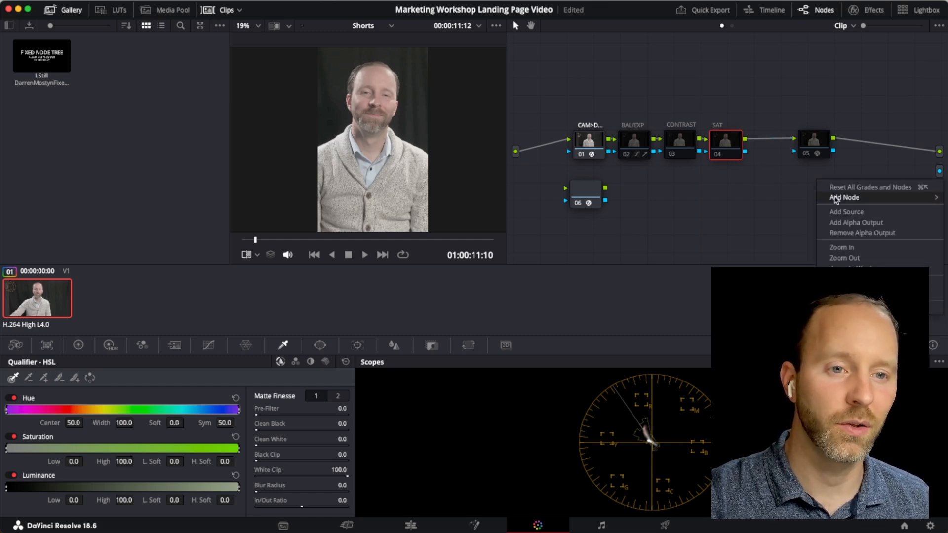
mouse_move(835, 197)
click(796, 196)
drag(813, 188, 811, 199)
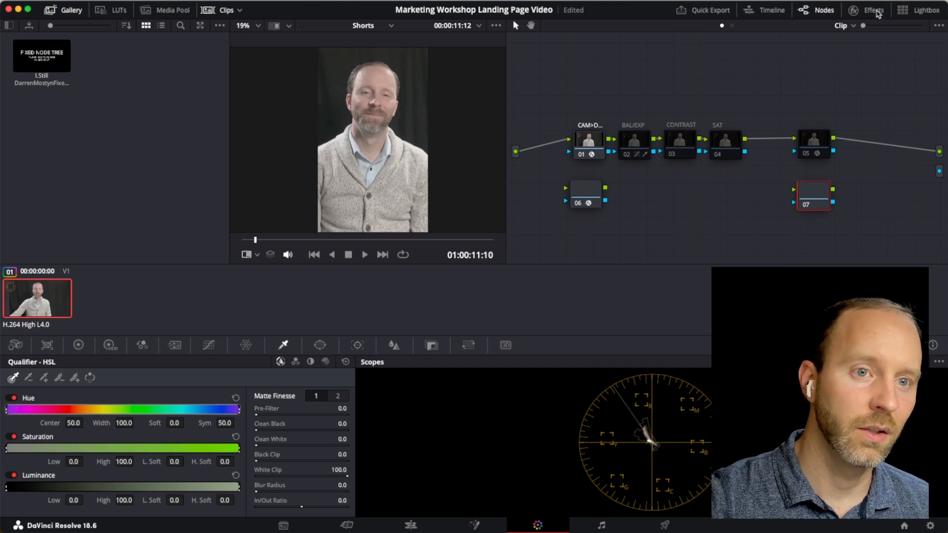
click(854, 10)
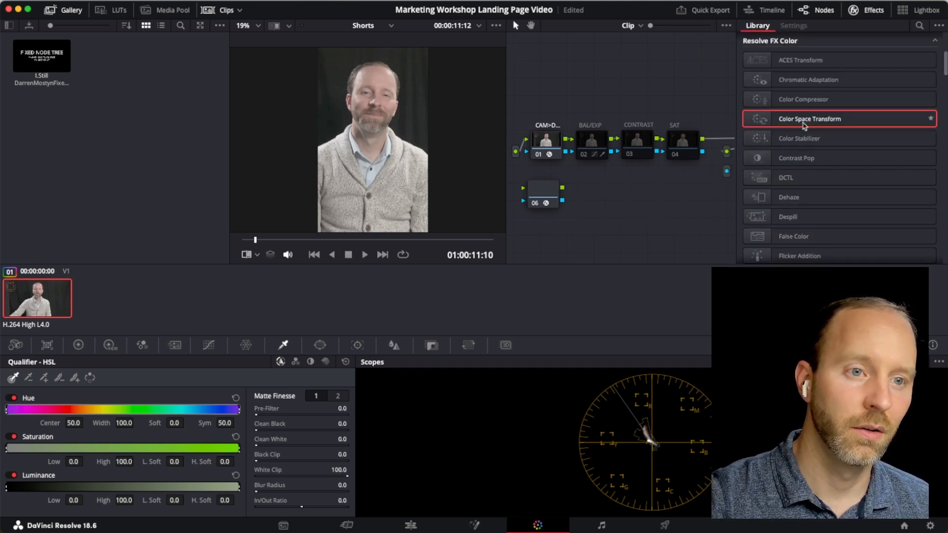
drag(804, 121, 686, 202)
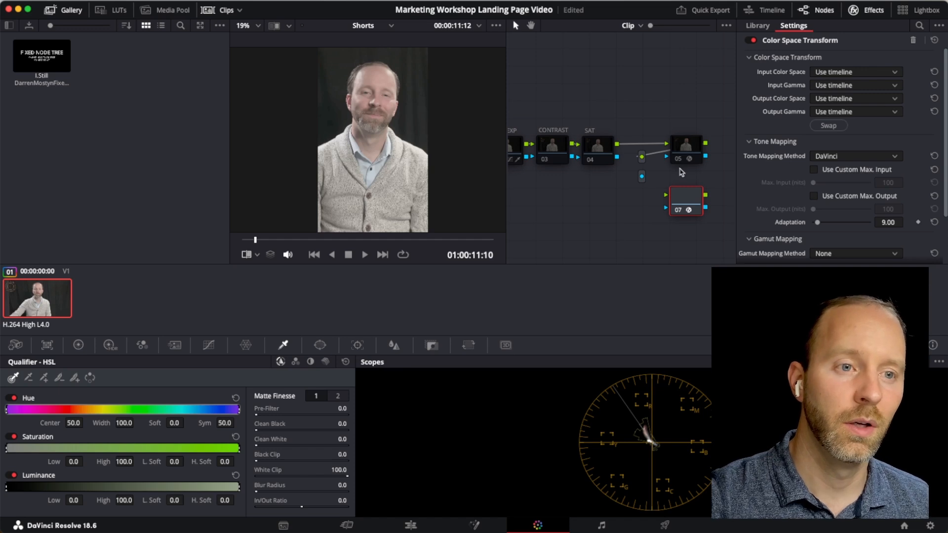
Step: Review node 05's Color Space Transform settings, enable the node again, and close the effects library
click(691, 149)
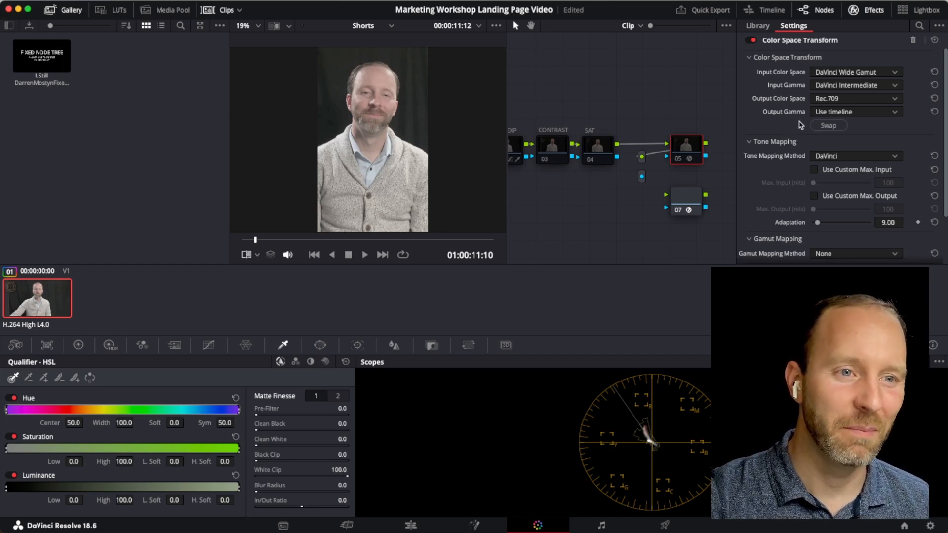
click(677, 160)
click(678, 161)
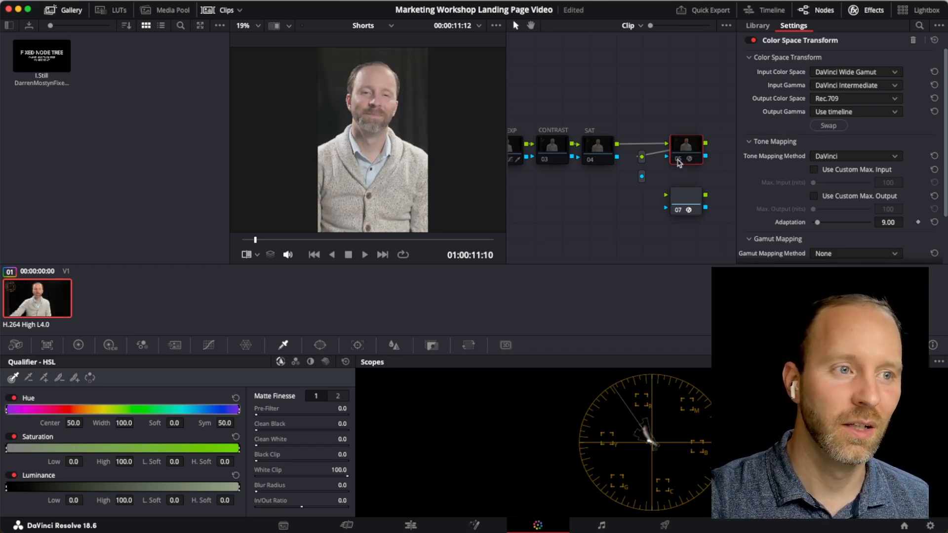
click(677, 160)
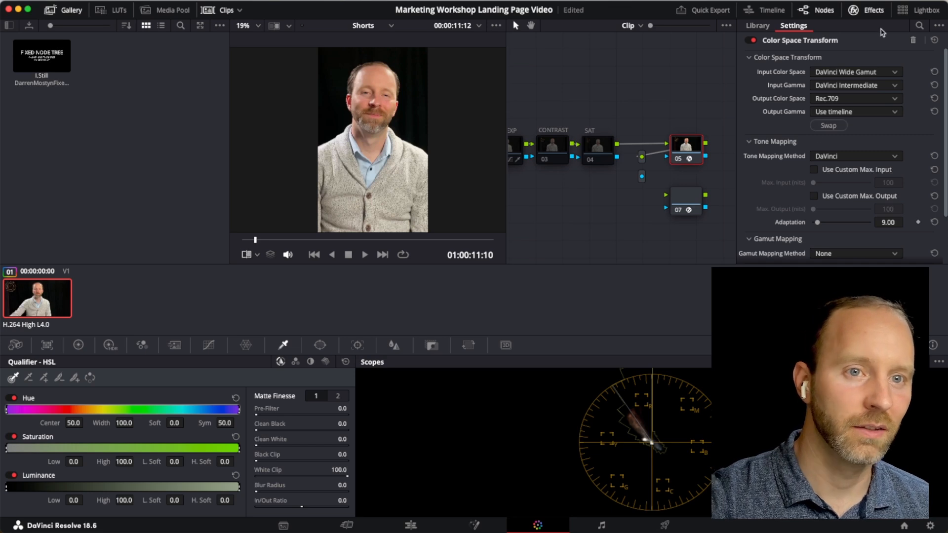
click(865, 10)
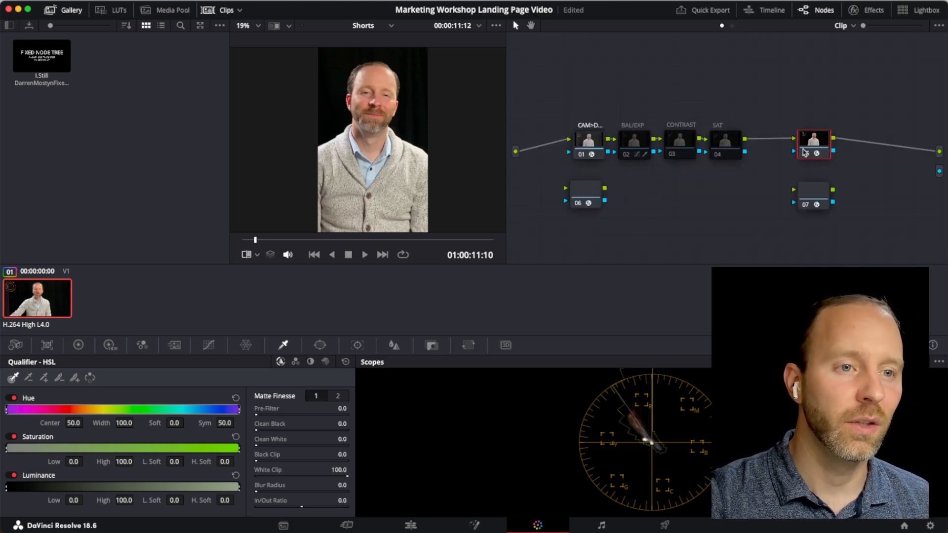
drag(805, 151, 812, 149)
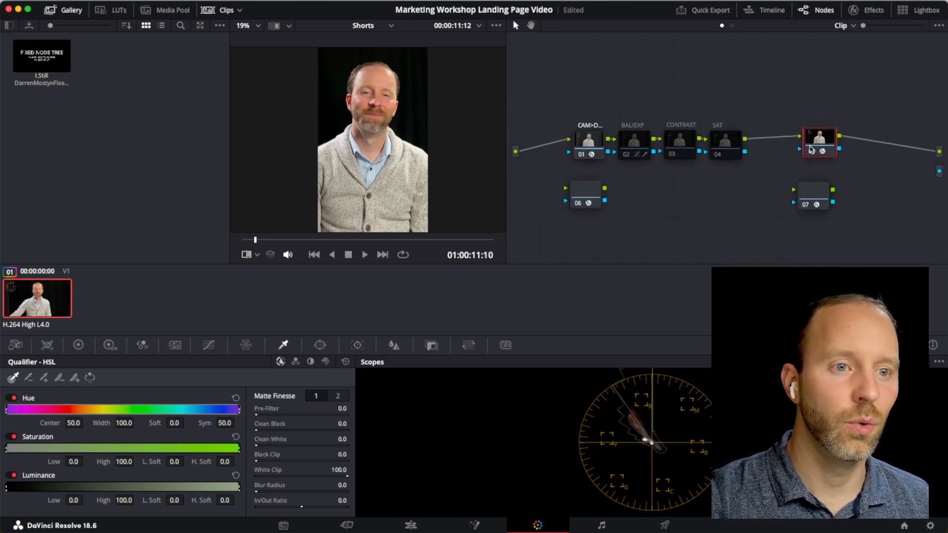
click(636, 156)
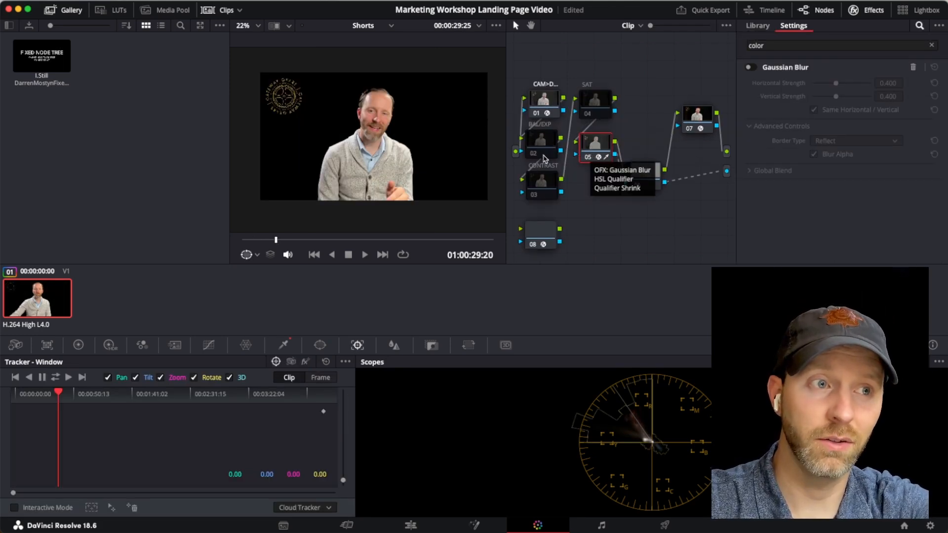
Step: Compare the image with node 05 switched off and on, and inspect the node's HSL Qualifier settings
click(586, 159)
click(587, 160)
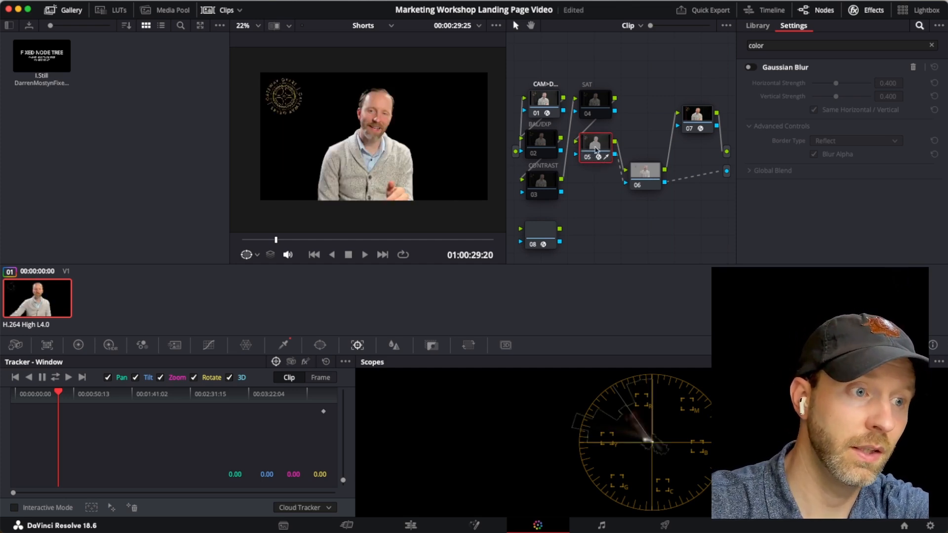
click(284, 344)
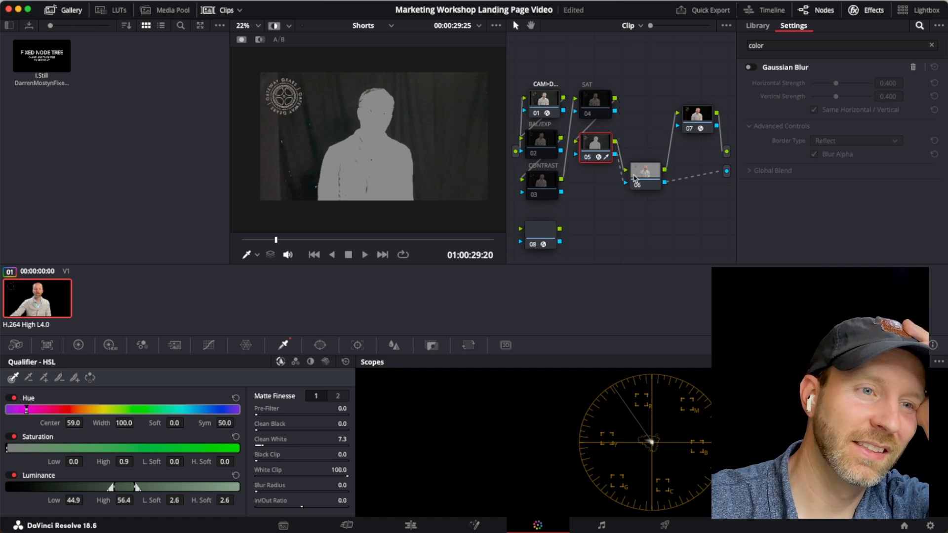
Step: Check the Add Outside node option for node 05 and place node 06 level beside it
drag(634, 179, 632, 153)
right_click(600, 155)
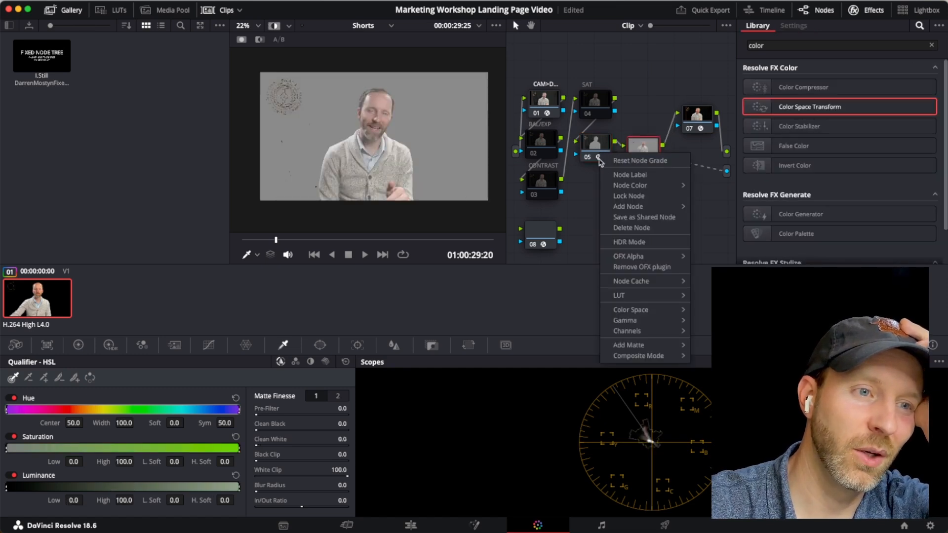
mouse_move(649, 210)
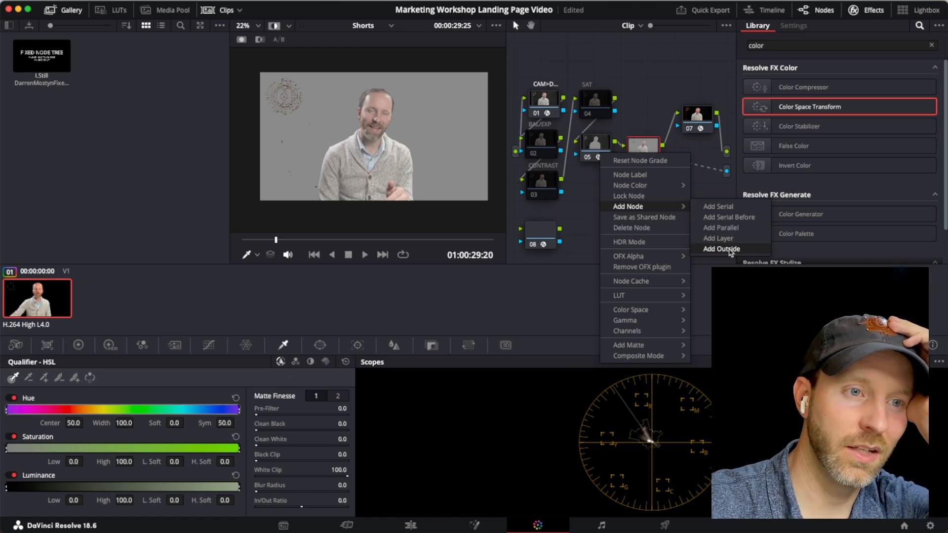
click(651, 116)
mouse_move(645, 149)
mouse_down()
mouse_move(649, 138)
mouse_move(641, 153)
mouse_up()
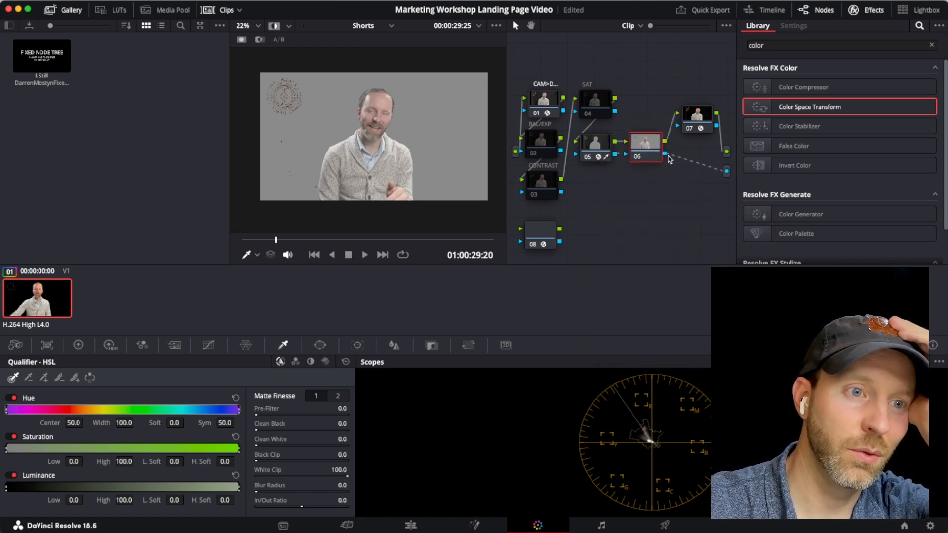
Step: Check the node graph's Add Alpha Output option and turn off the viewer's Highlight mode
right_click(724, 184)
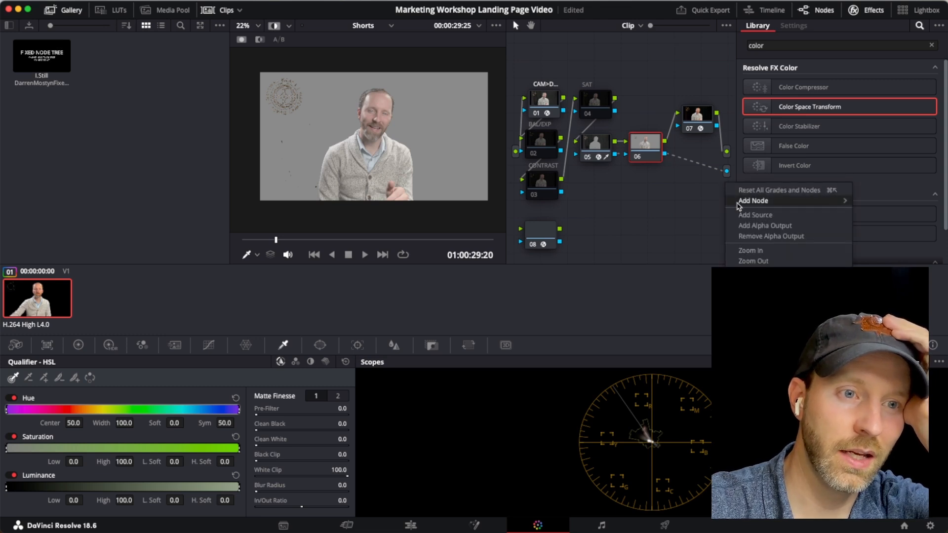
mouse_move(774, 200)
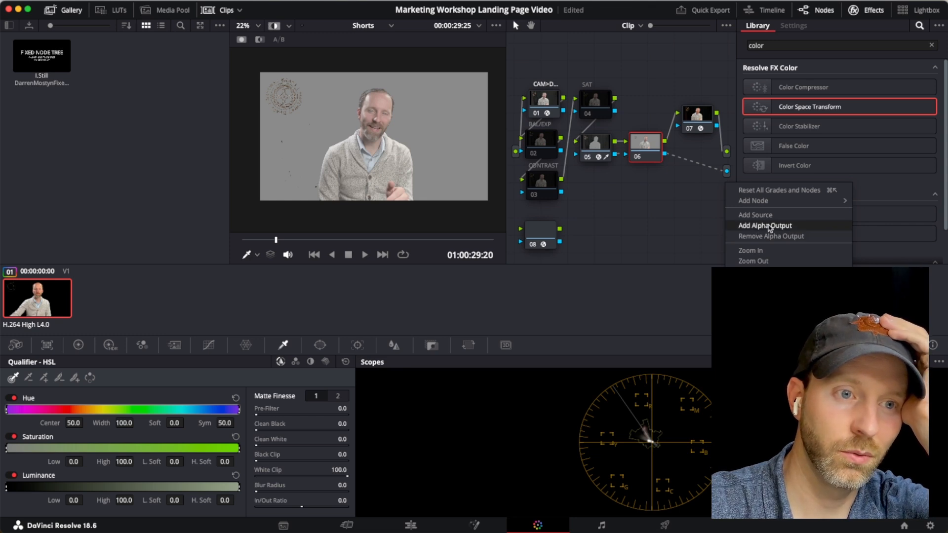
click(727, 172)
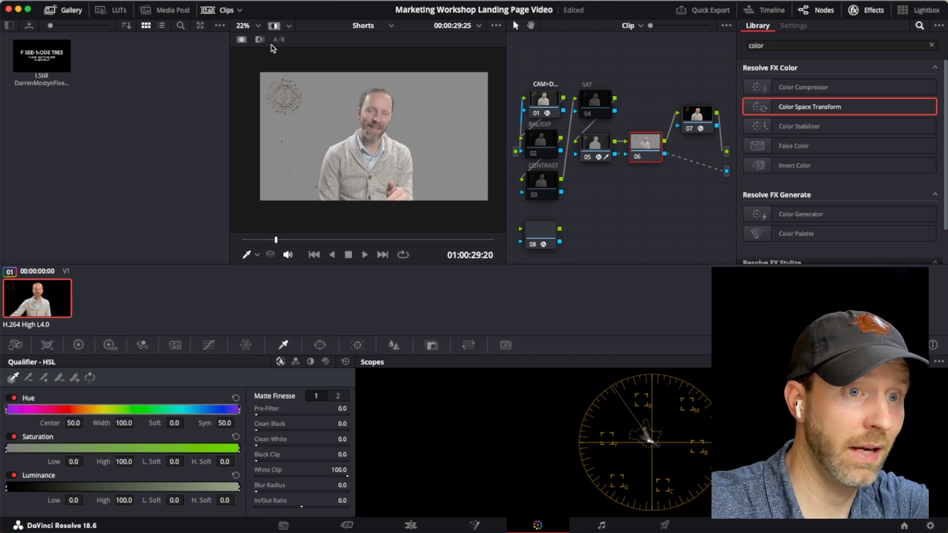
click(274, 26)
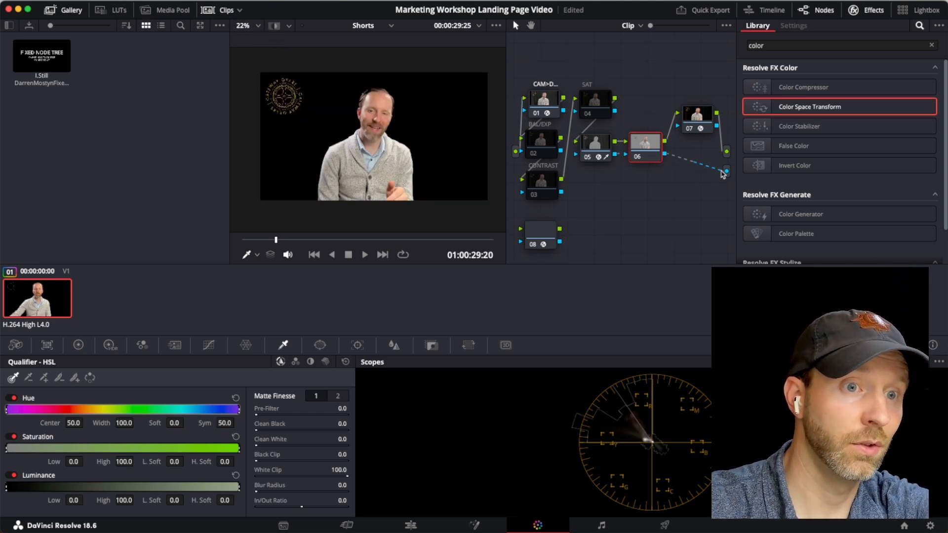
Step: Remove node 06's link to the graph's alpha output, reconnect it, and play the clip full screen
right_click(686, 163)
click(693, 168)
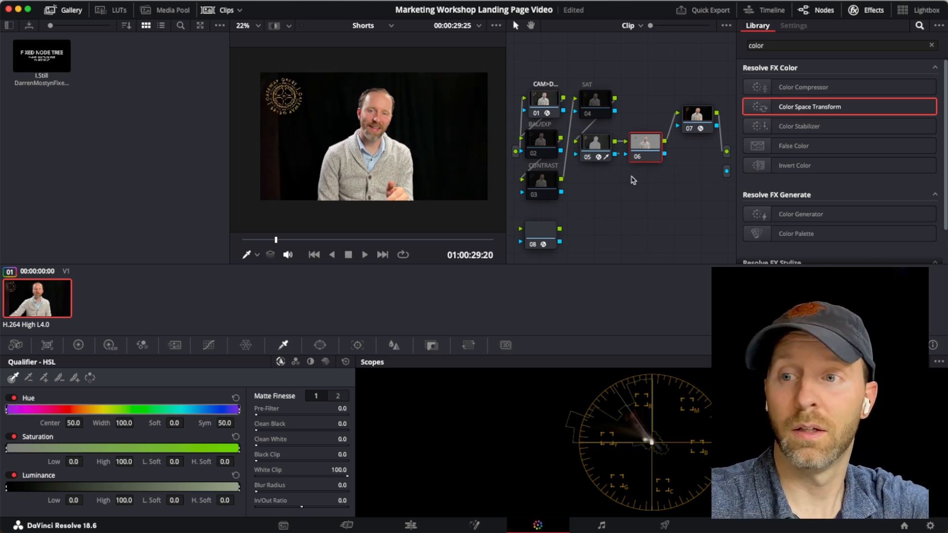
drag(667, 155, 726, 171)
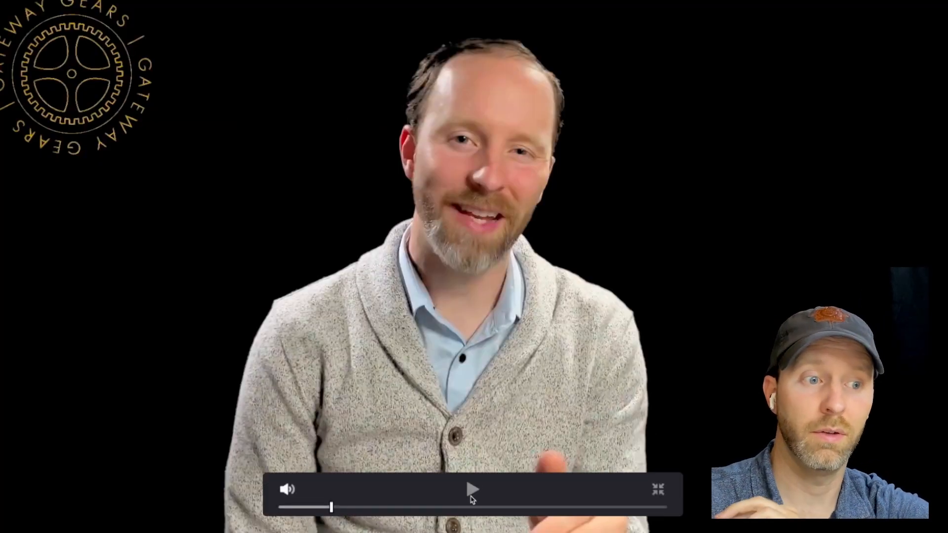
click(471, 498)
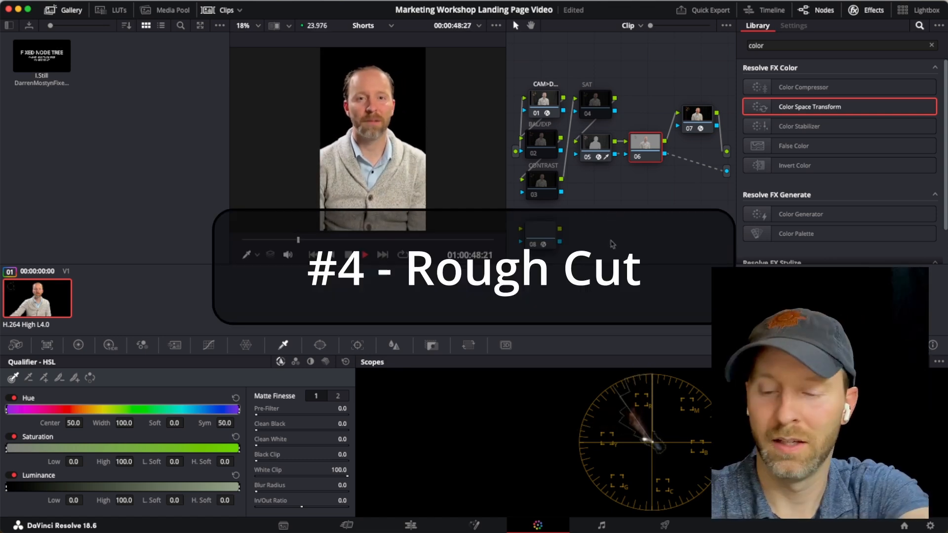
Step: Switch to the Edit page, enlarge the Shorts timeline, and move the playhead to 01:02:09:07
click(417, 519)
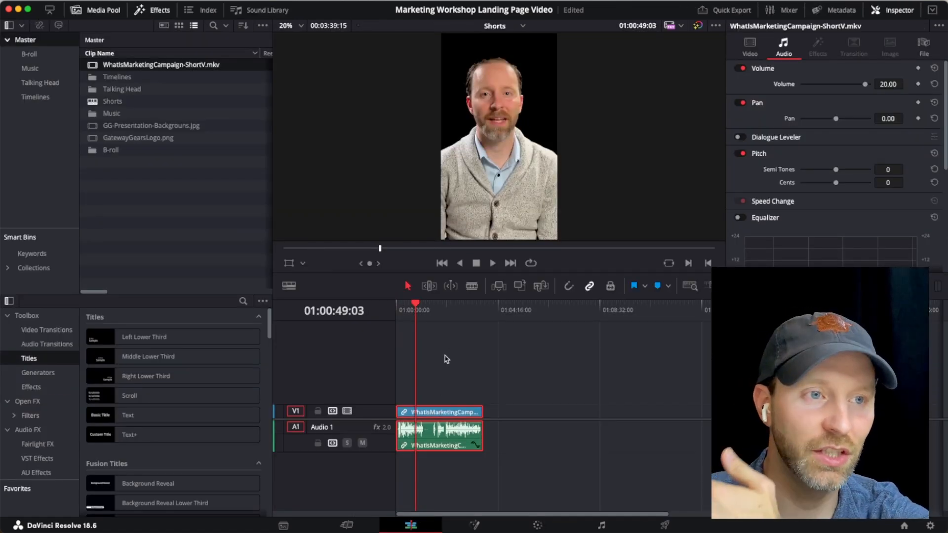
click(459, 314)
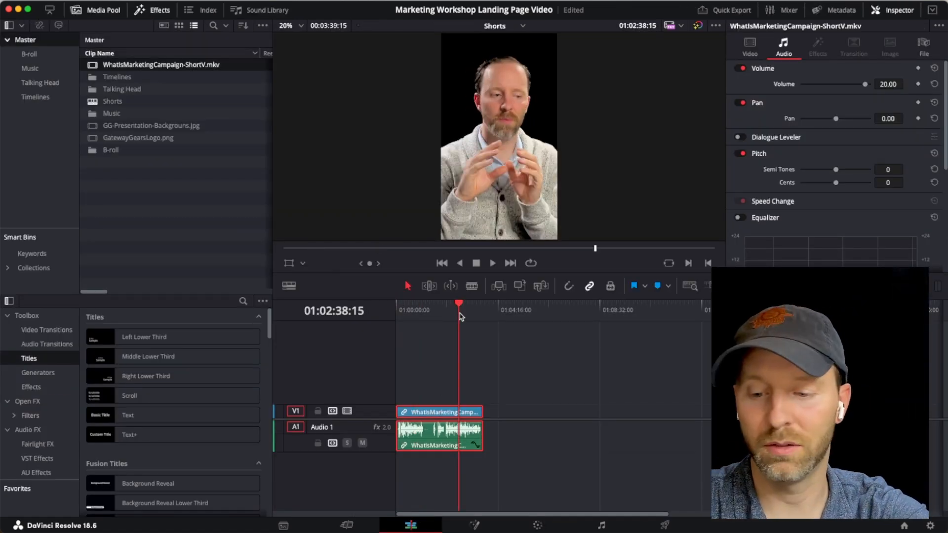
key(super+equal)
key(super+equal)
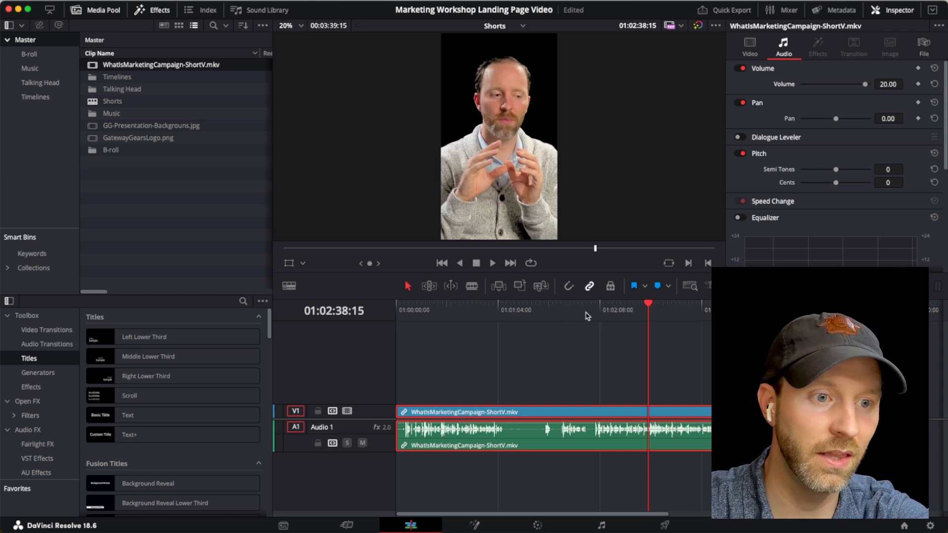
mouse_move(587, 316)
mouse_down()
mouse_move(611, 316)
mouse_move(588, 318)
mouse_move(603, 320)
mouse_up()
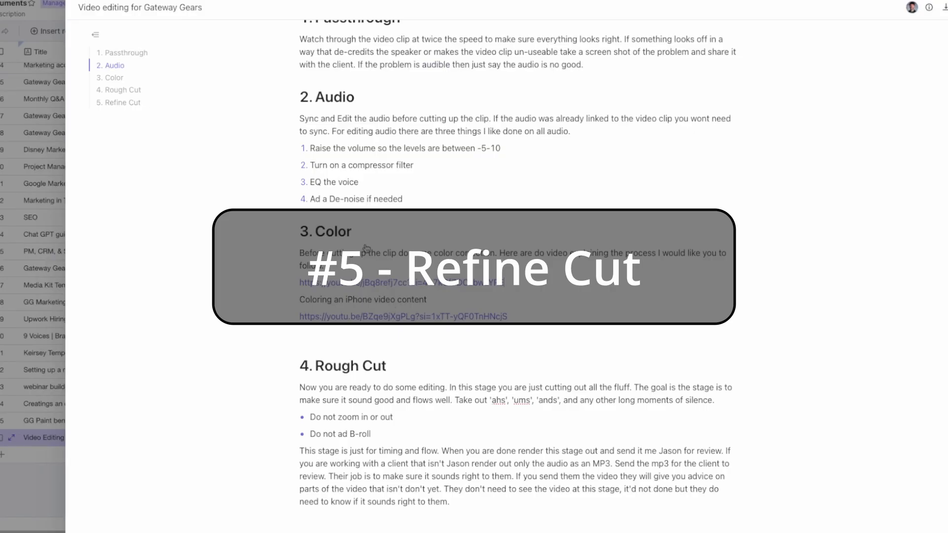
Step: Return to the Video editing for Gateway Gears guide and read on past its Rough Cut section
scroll(366, 248, down, 4)
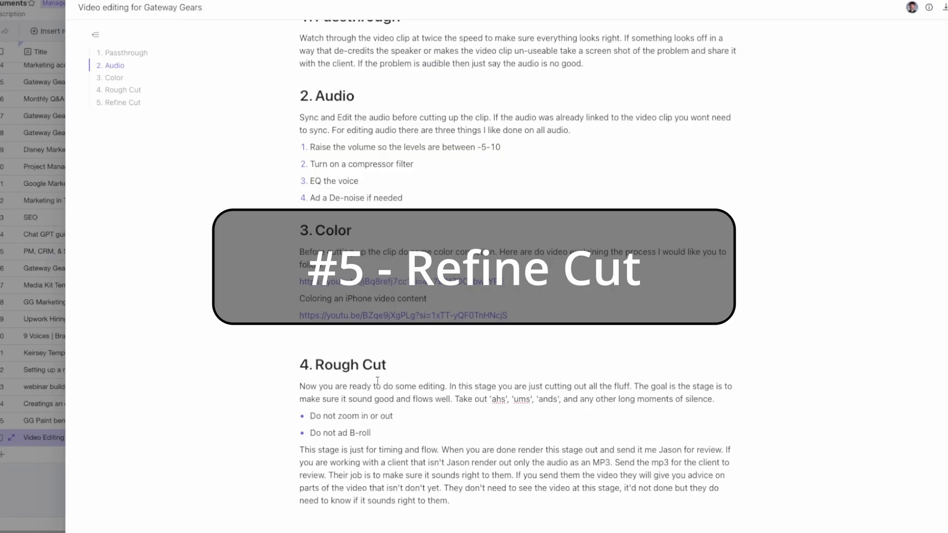